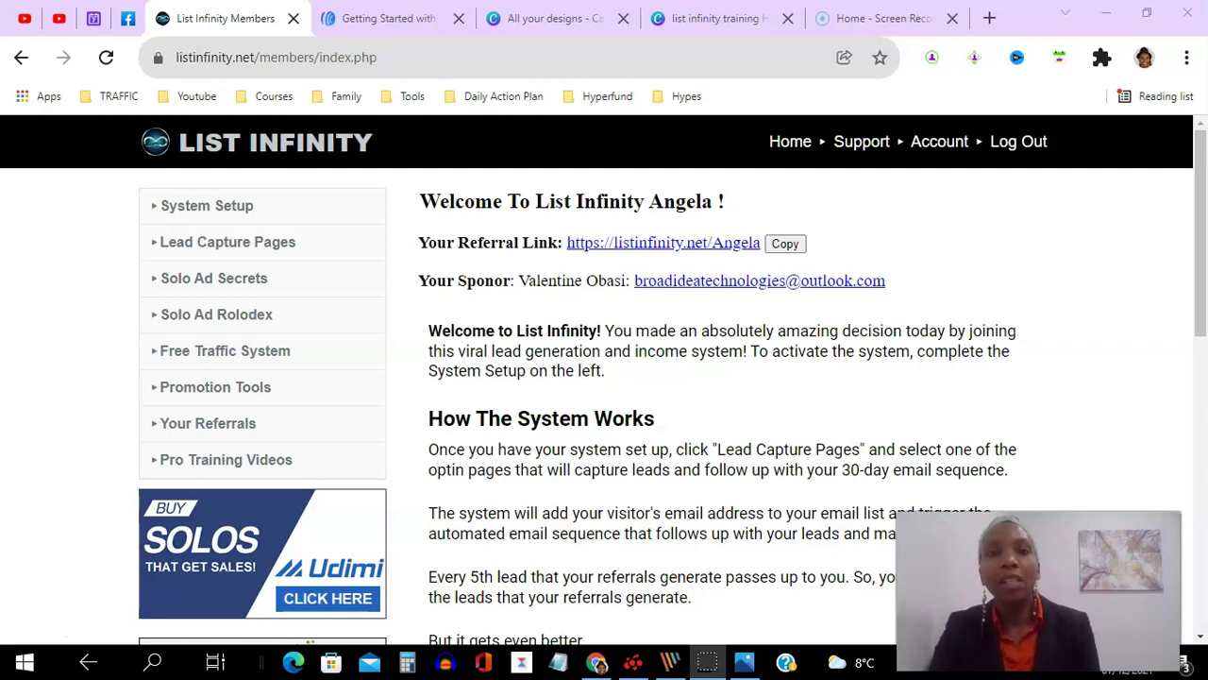
# Step: Open List Infinity's Import Your Email Campaign instructions and copy the campaign share code
pyautogui.click(215, 206)
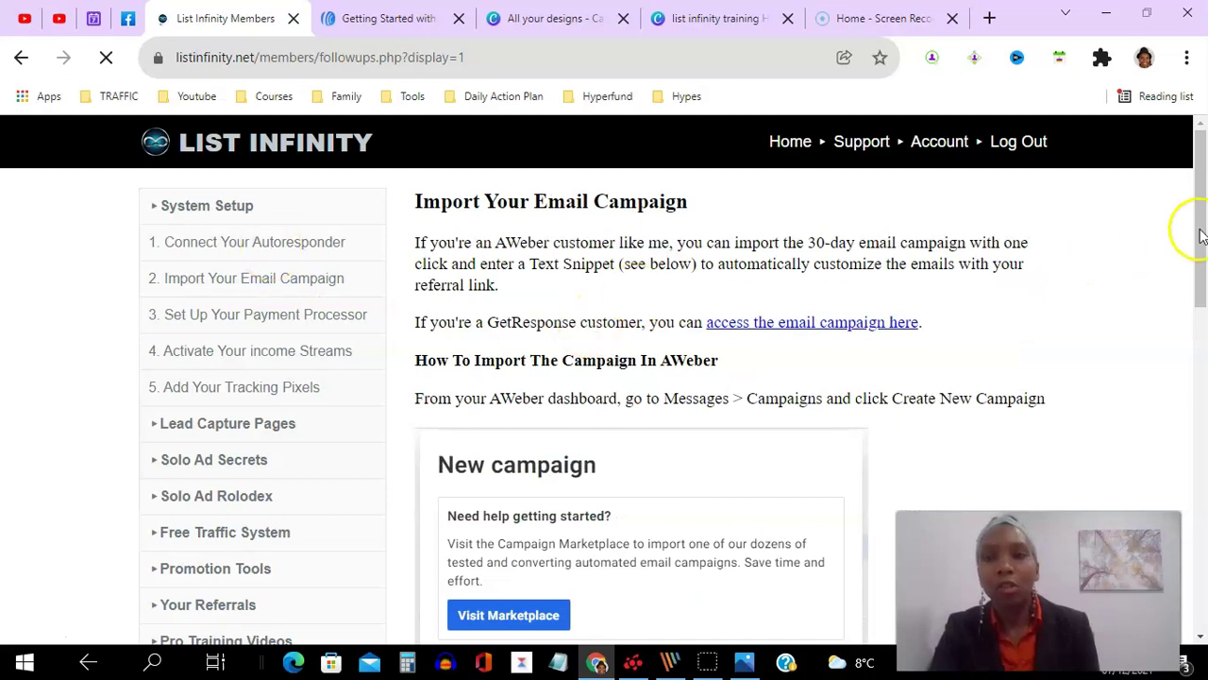
pyautogui.moveTo(1201, 236); pyautogui.dragTo(1202, 281)
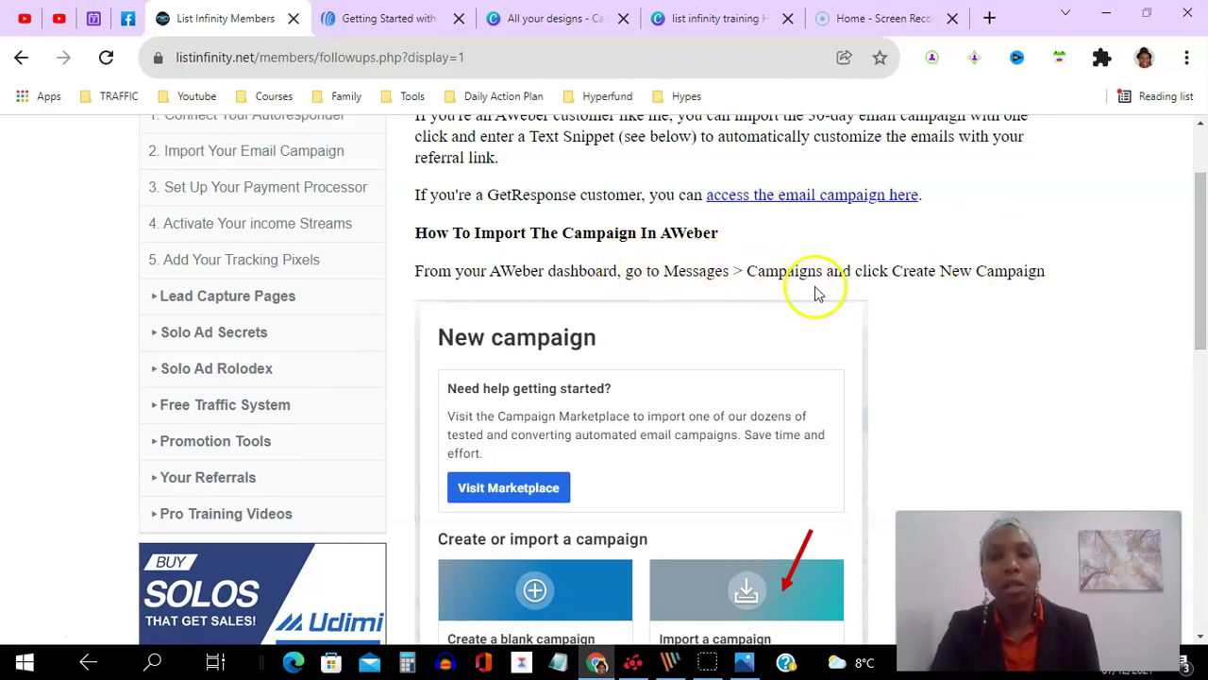
pyautogui.moveTo(1201, 289)
pyautogui.mouseDown()
pyautogui.moveTo(1201, 327)
pyautogui.moveTo(909, 367)
pyautogui.mouseUp()
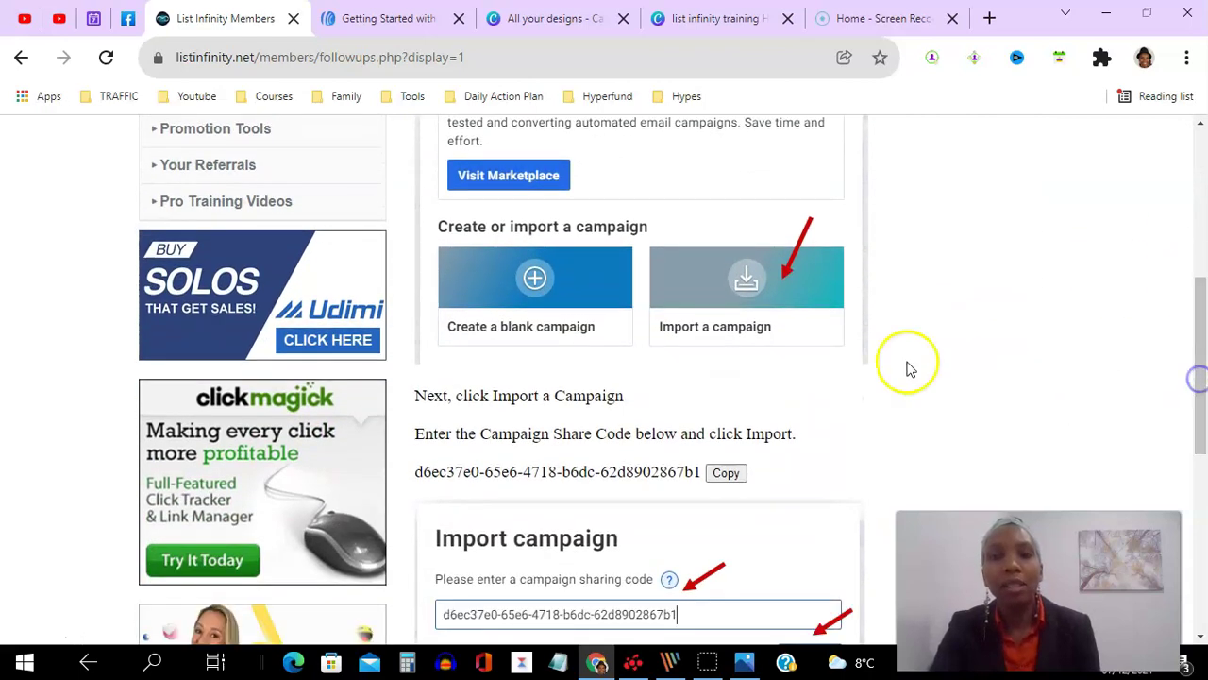
pyautogui.click(830, 298)
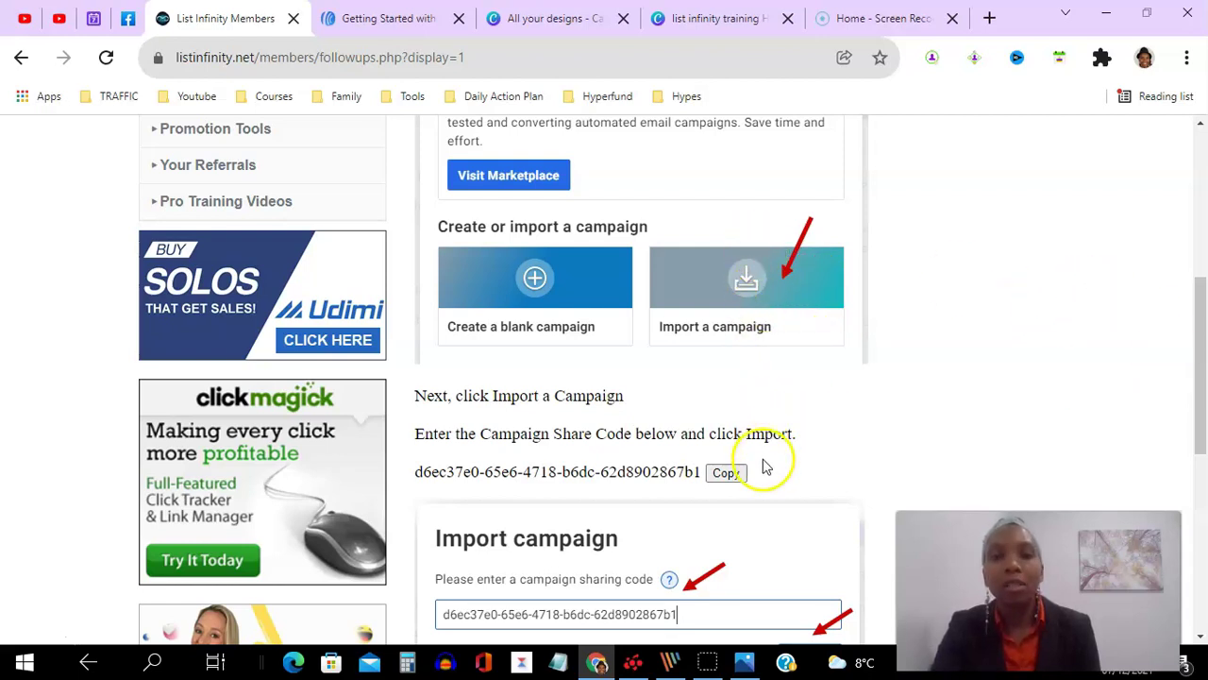
pyautogui.click(727, 474)
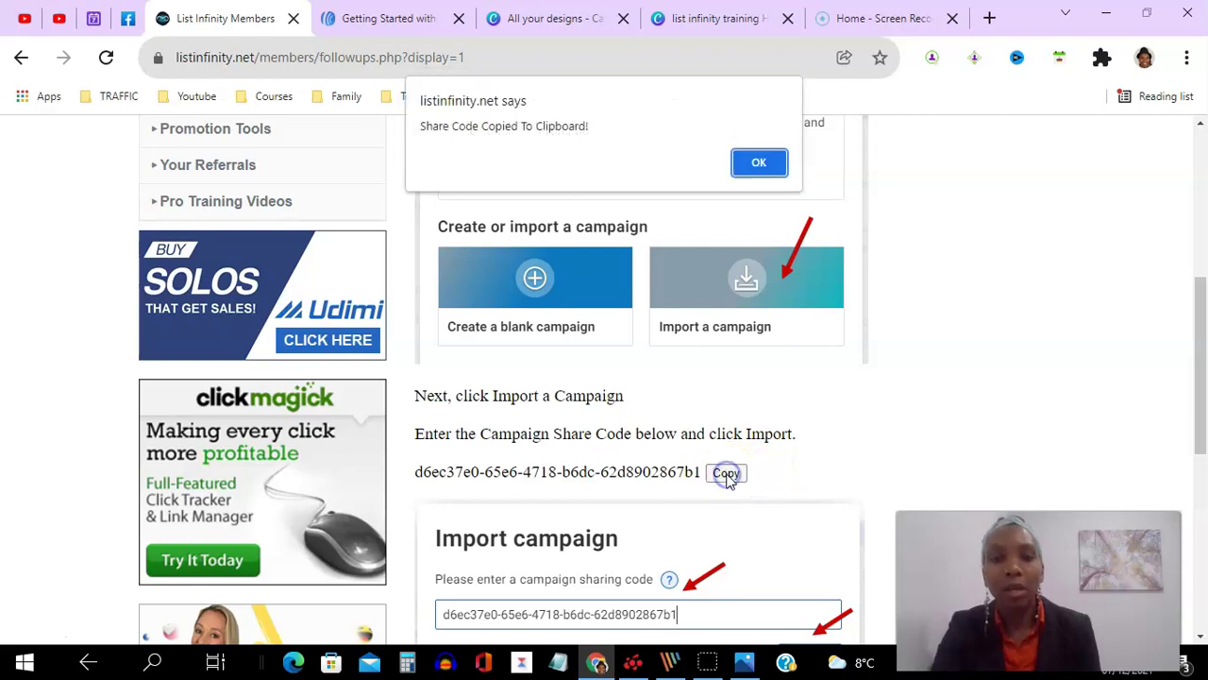
pyautogui.click(760, 160)
# Step: Import the pasted share code into AWeber Campaigns as the 'List Infinity Shared' draft campaign
pyautogui.click(387, 13)
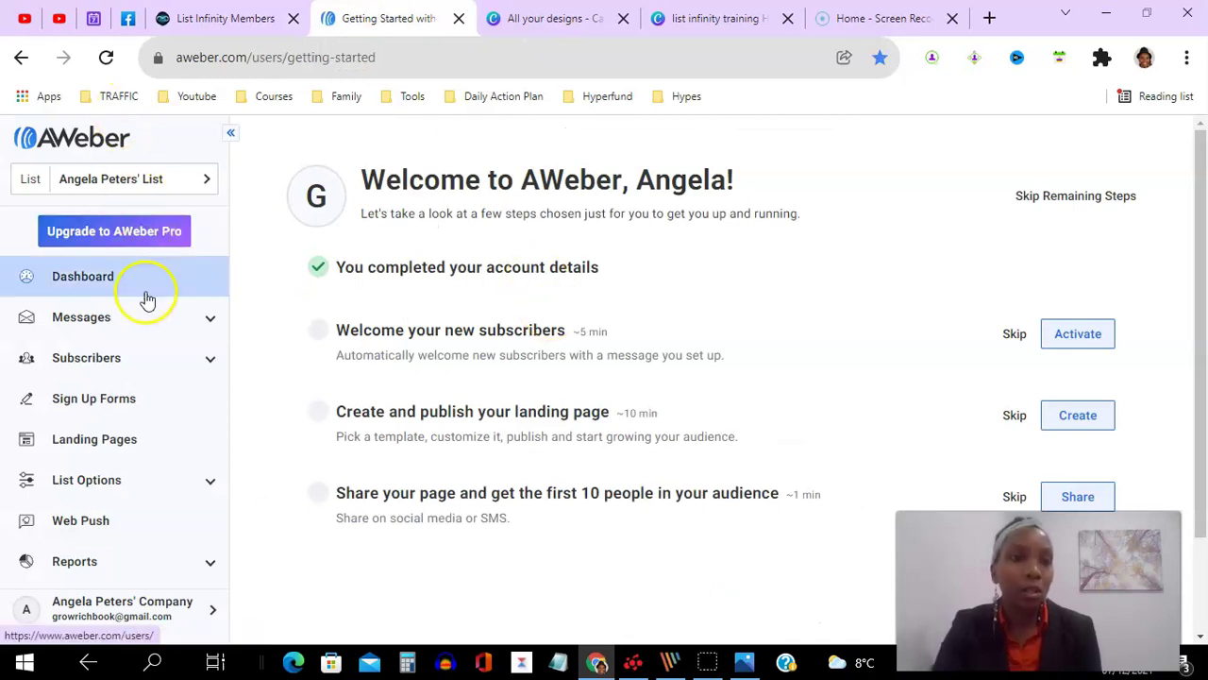
pyautogui.click(194, 321)
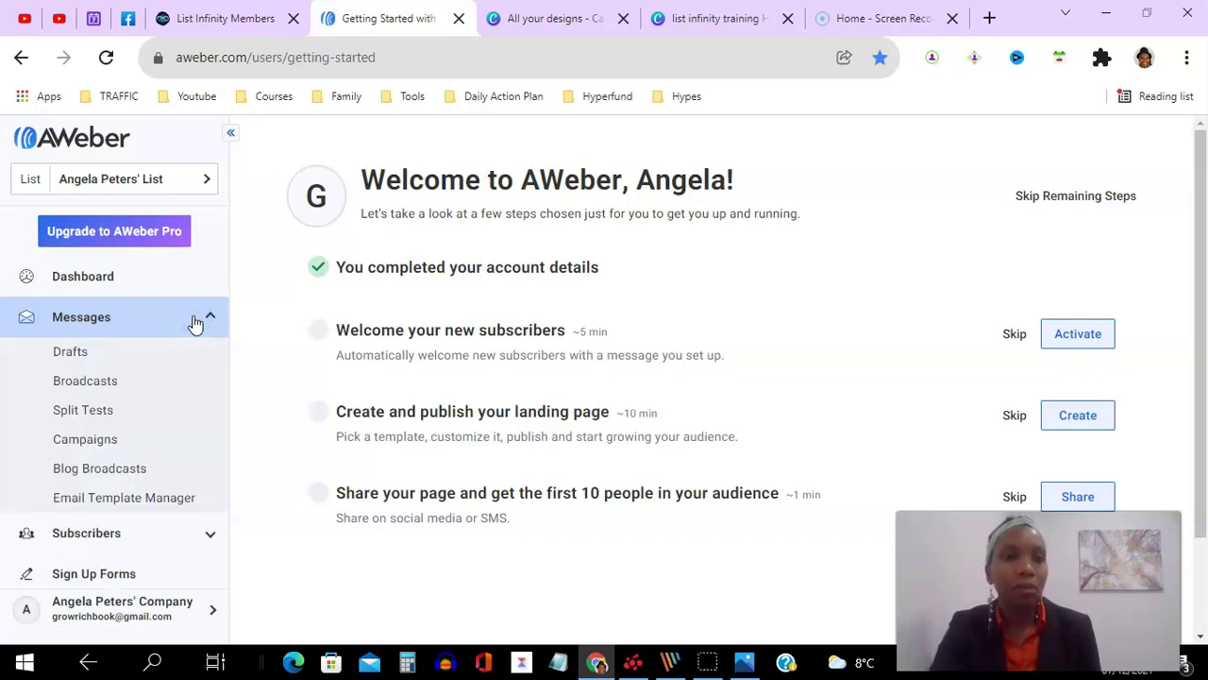
pyautogui.click(104, 443)
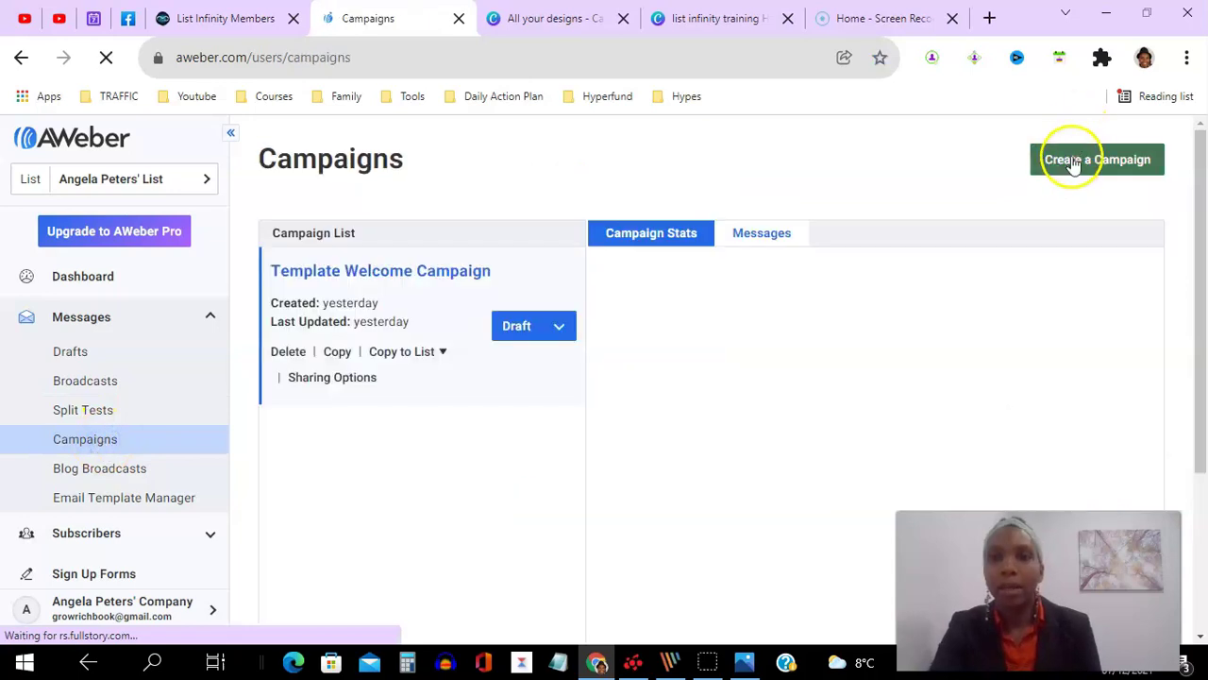
pyautogui.click(1076, 162)
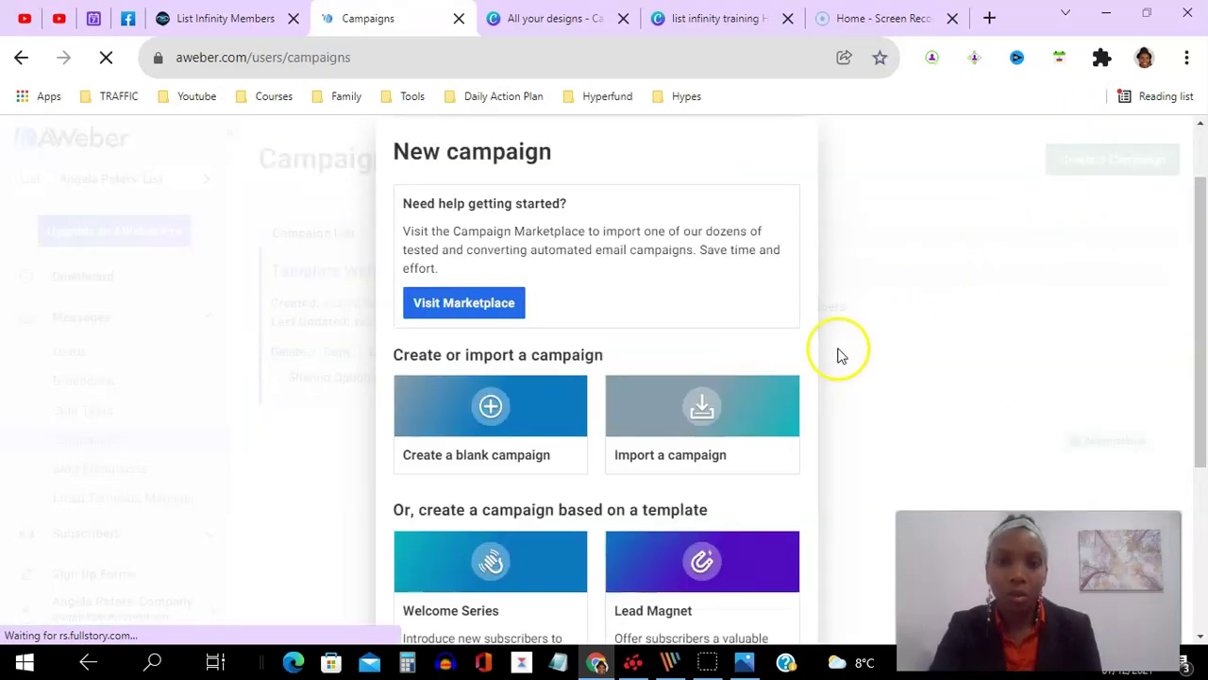
pyautogui.click(701, 406)
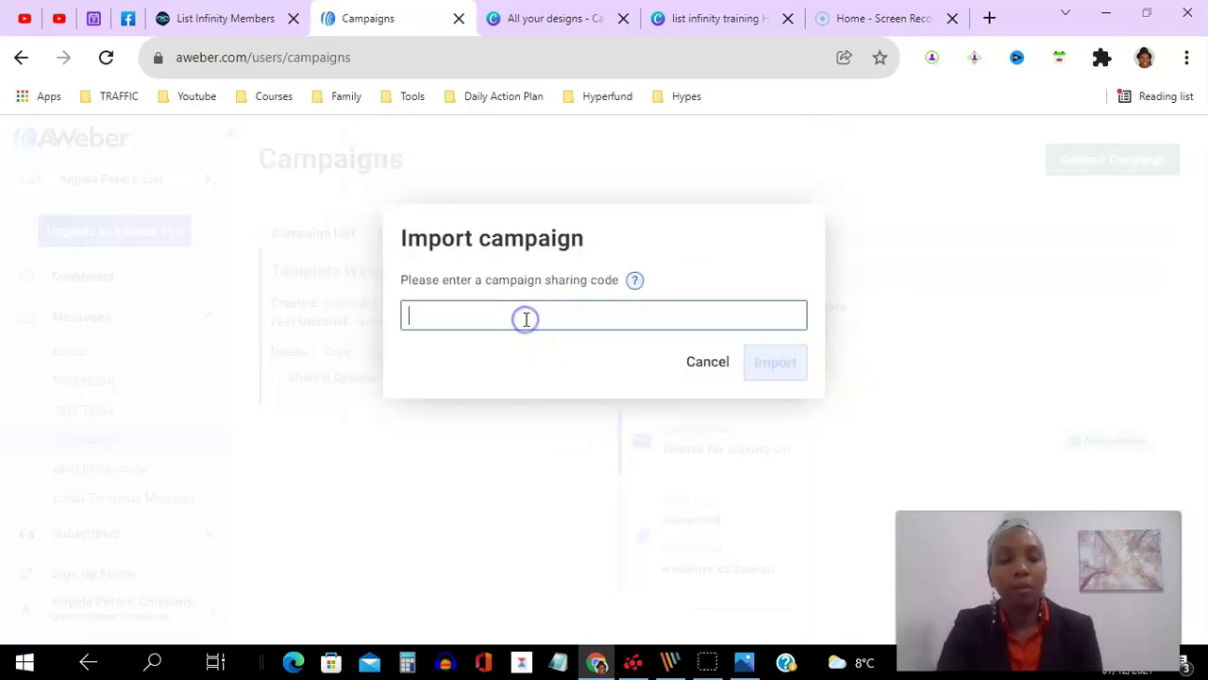
pyautogui.hotkey('ctrl', 'v')
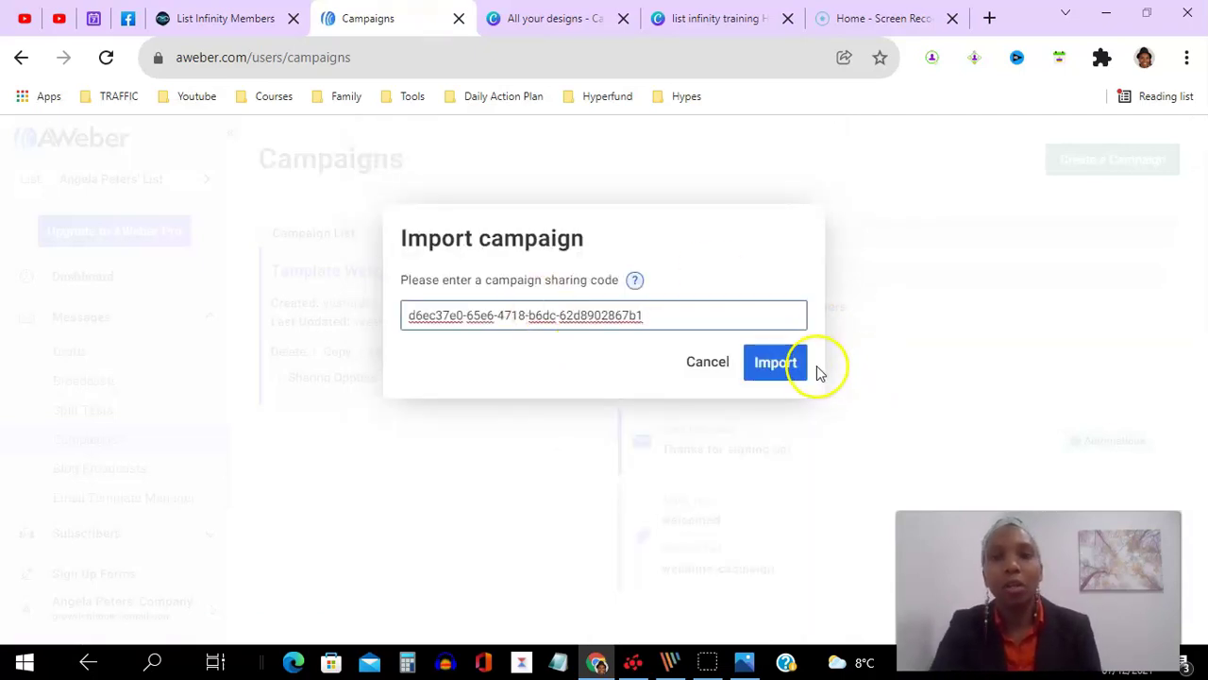
pyautogui.click(780, 363)
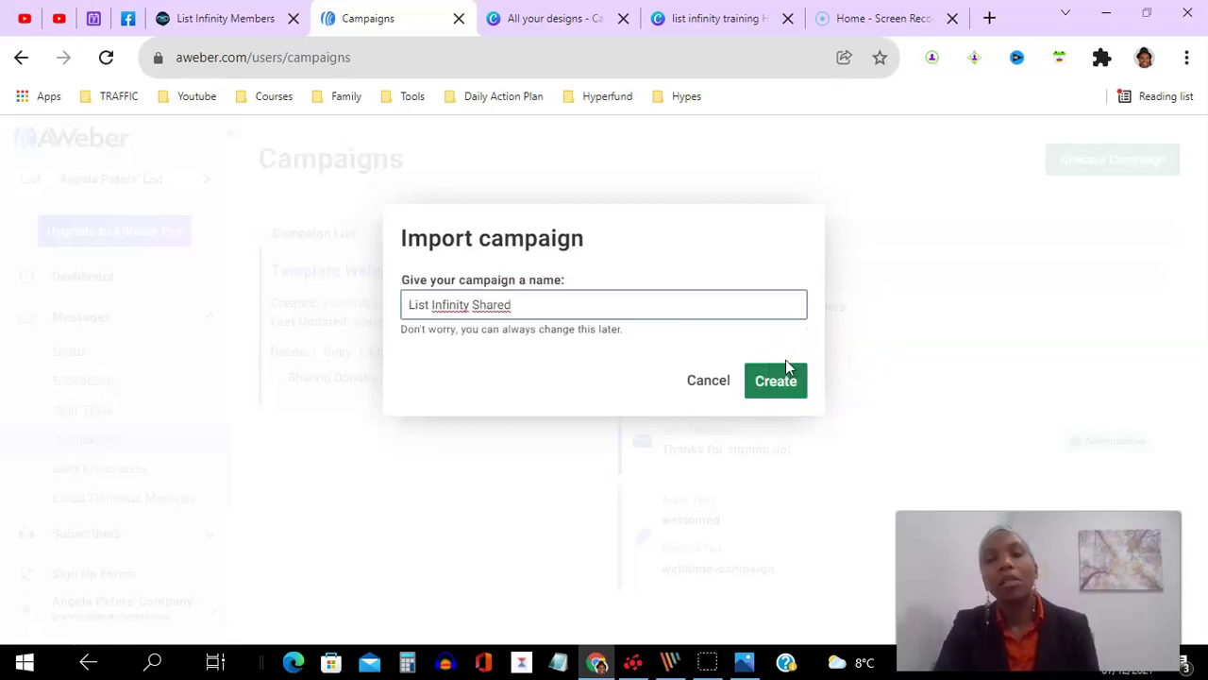
pyautogui.click(536, 303)
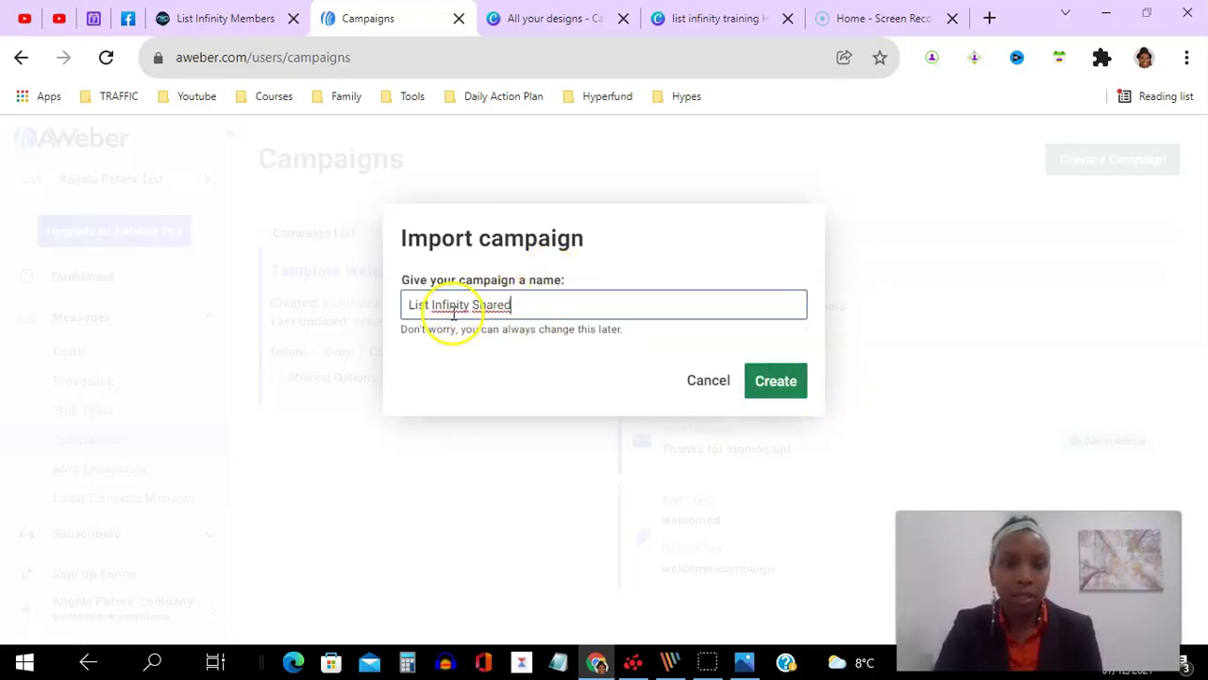
pyautogui.click(789, 384)
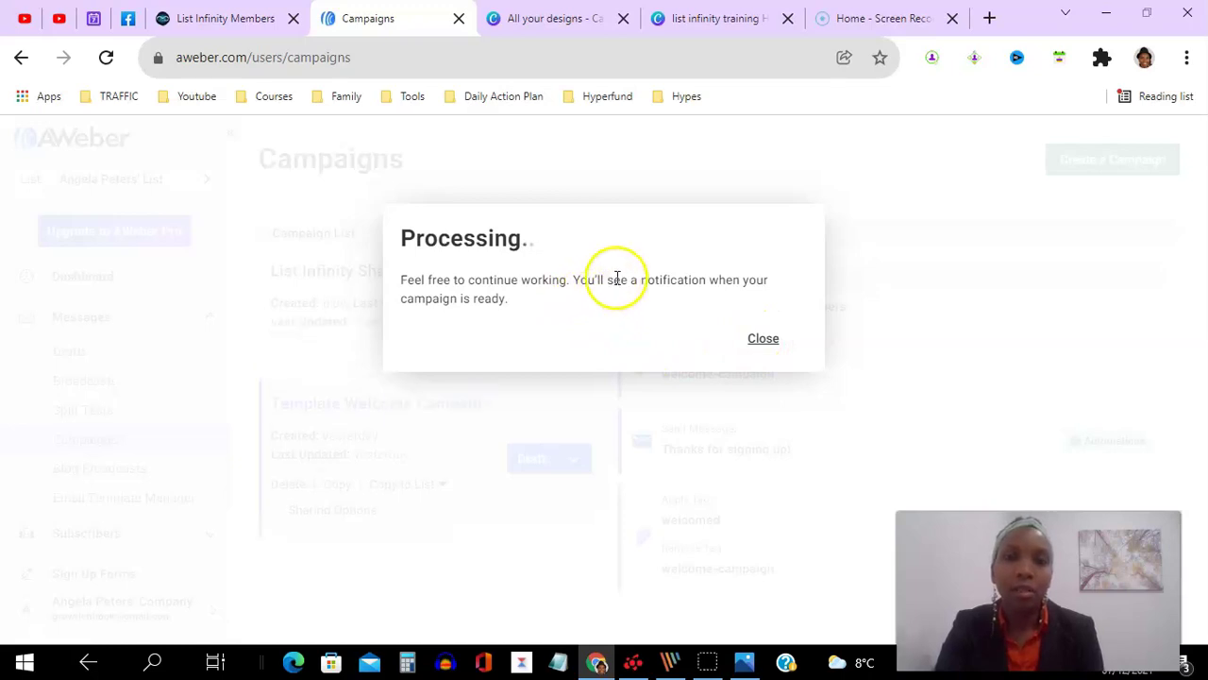
pyautogui.click(763, 340)
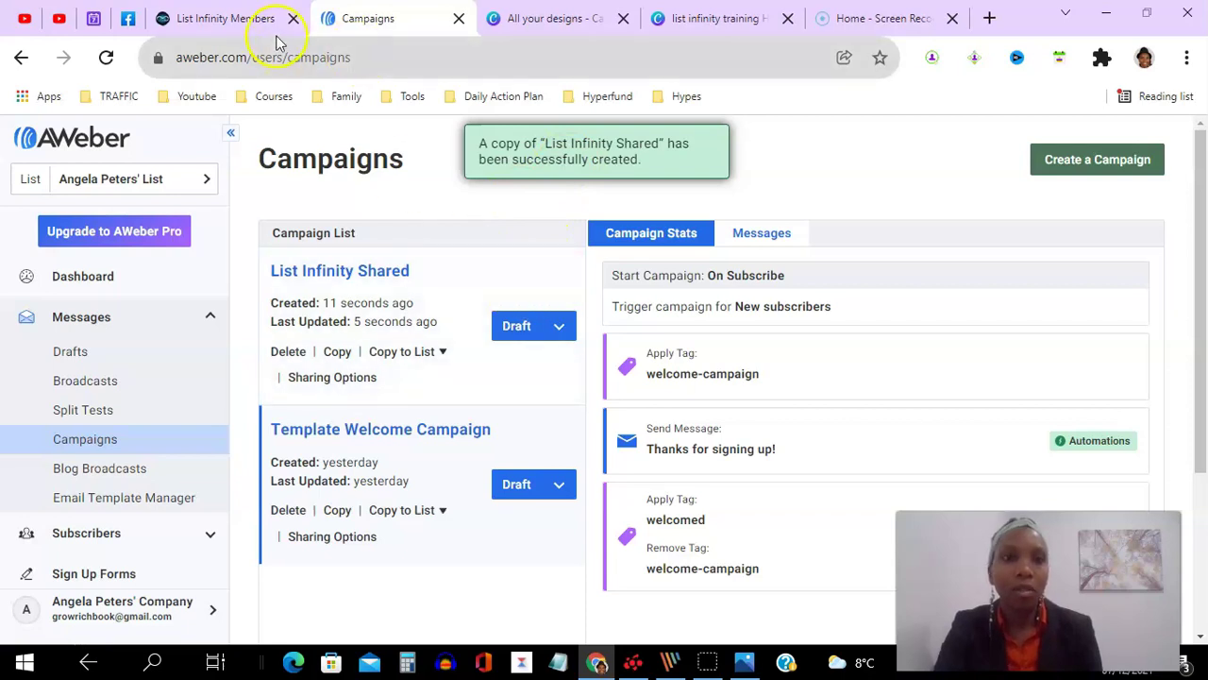
# Step: Review List Infinity's Global Text Snippets instructions, then return to AWeber's campaign list
pyautogui.click(253, 19)
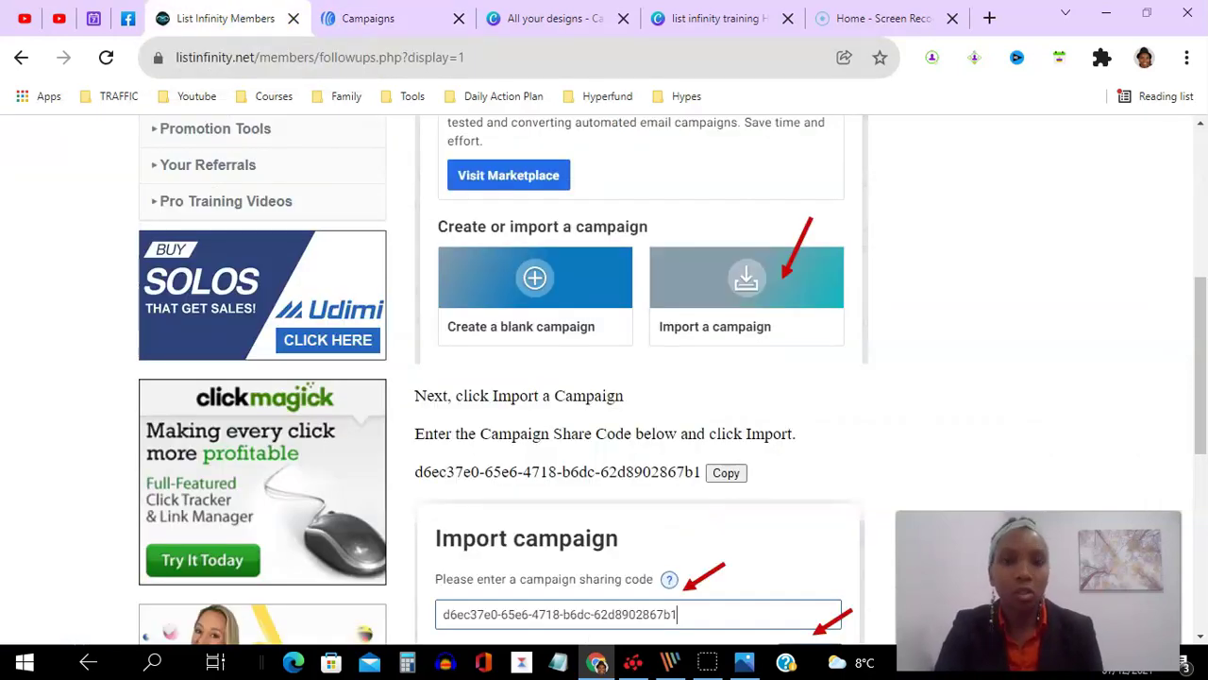
pyautogui.moveTo(1197, 391); pyautogui.dragTo(1198, 486)
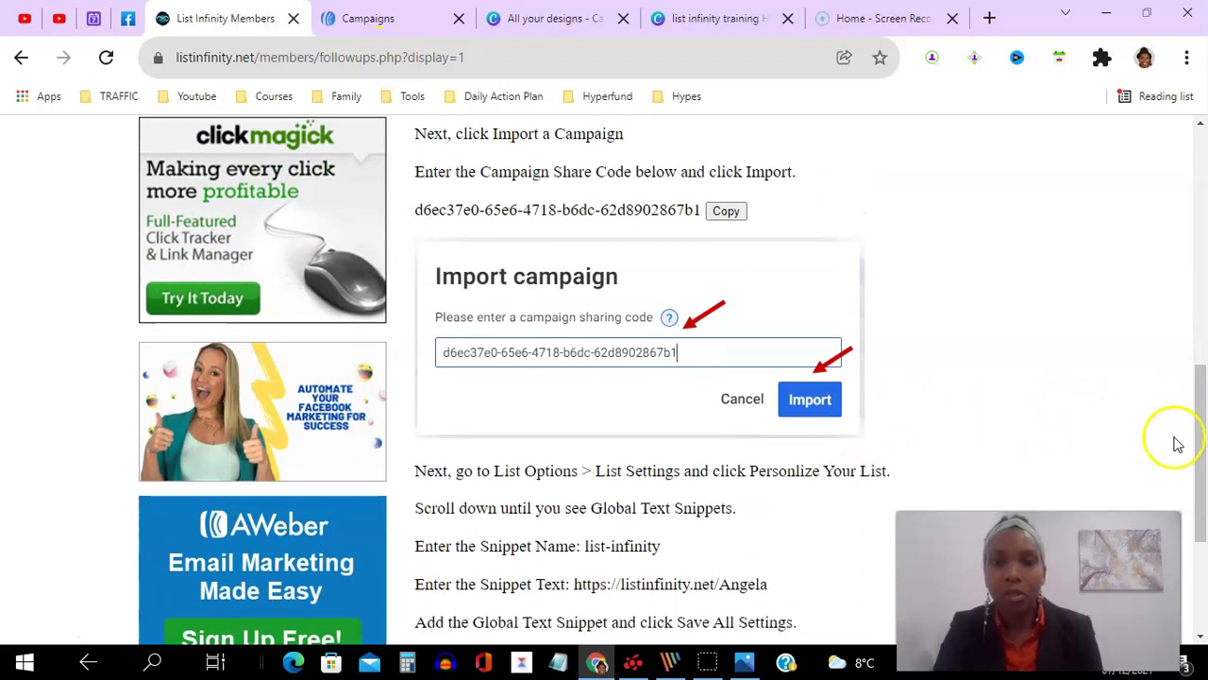
pyautogui.moveTo(1201, 391); pyautogui.dragTo(1201, 477)
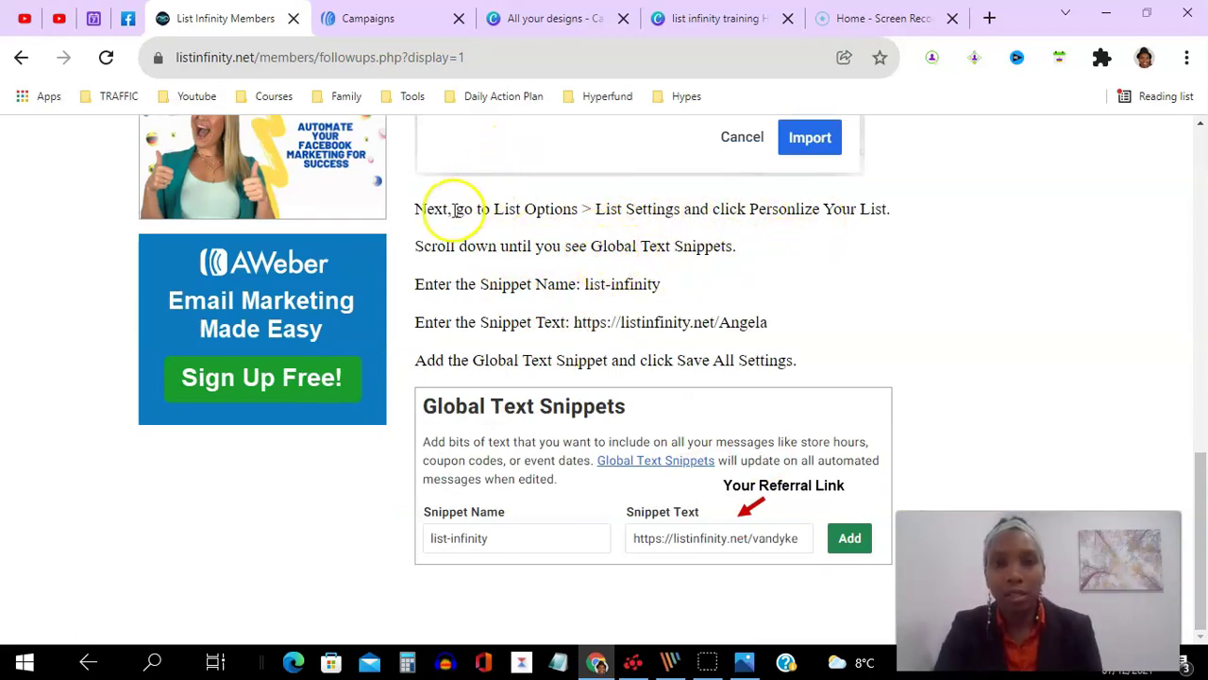
pyautogui.click(378, 15)
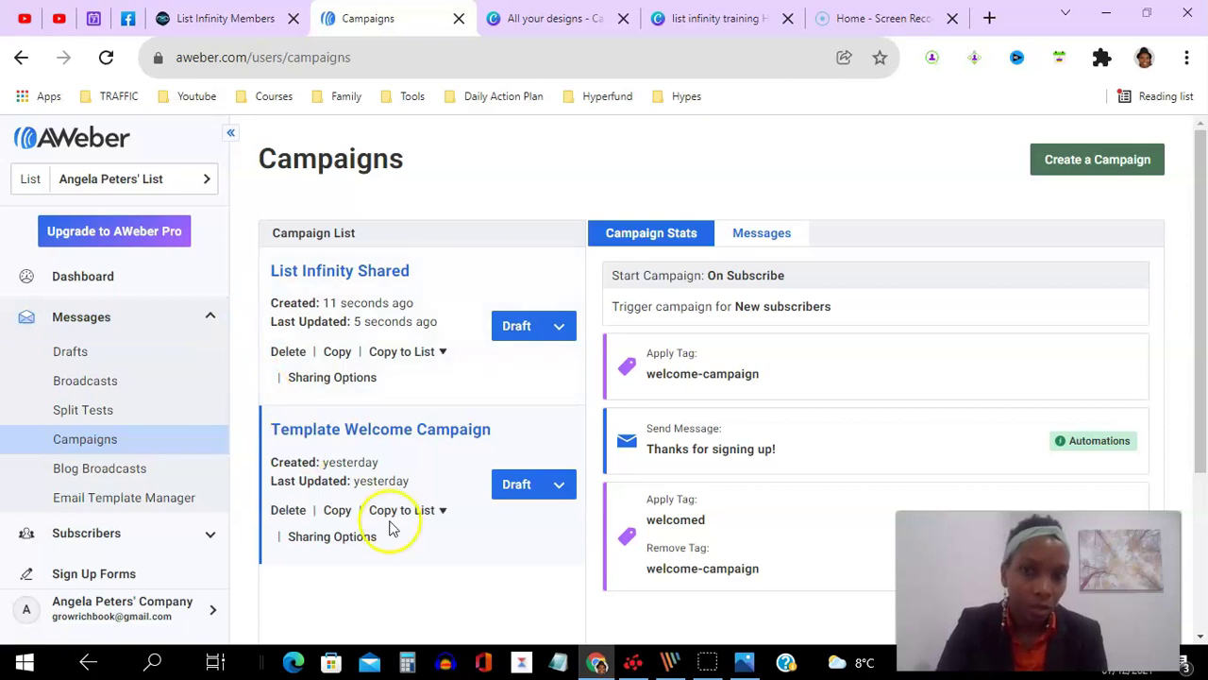
# Step: Open AWeber's Personalize Your List settings at the blank Global Text Snippets section
pyautogui.click(211, 320)
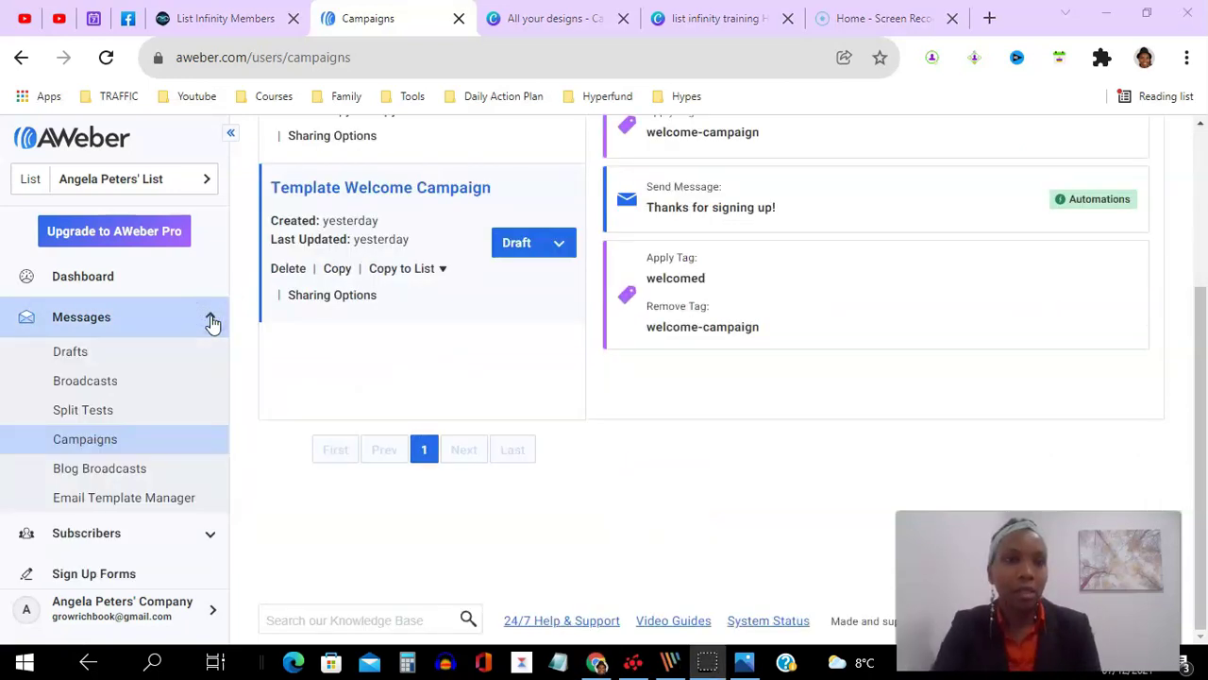
pyautogui.click(212, 320)
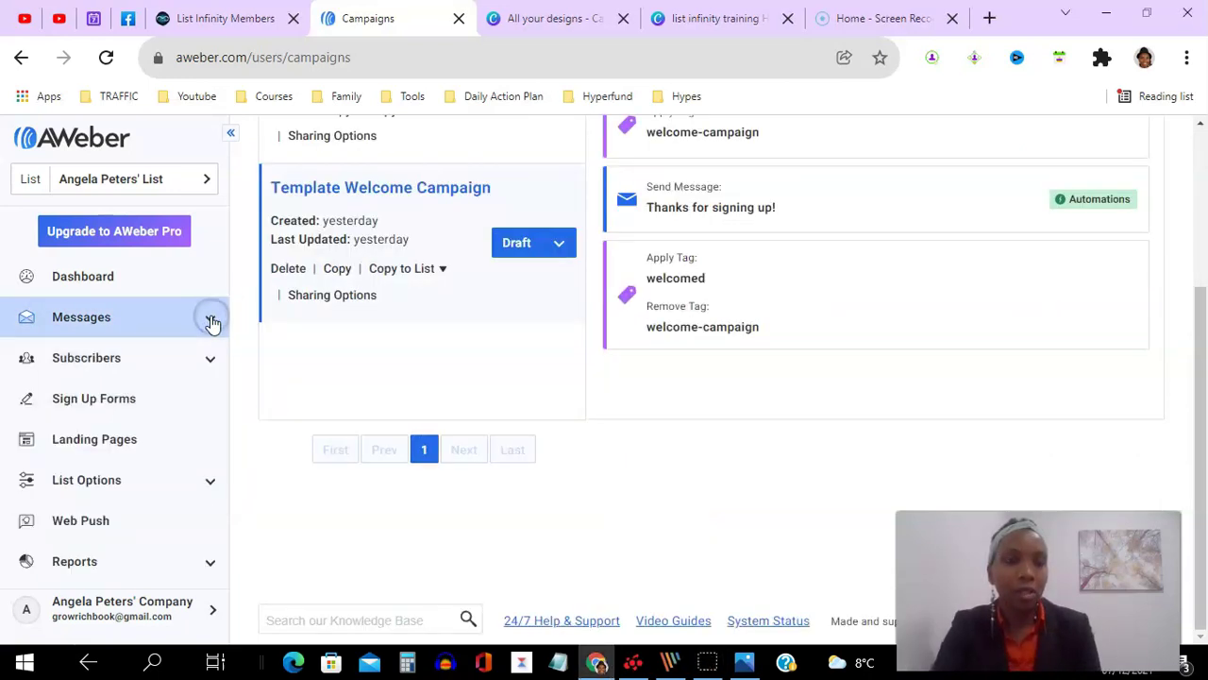
pyautogui.click(131, 488)
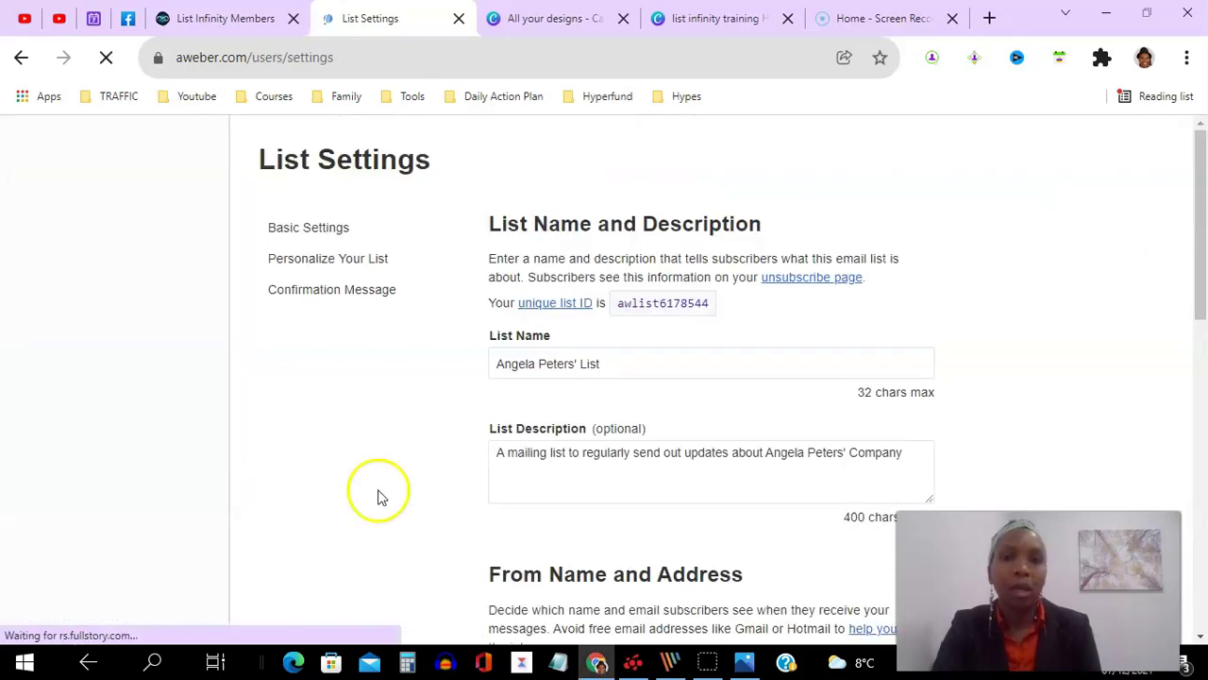
pyautogui.click(342, 289)
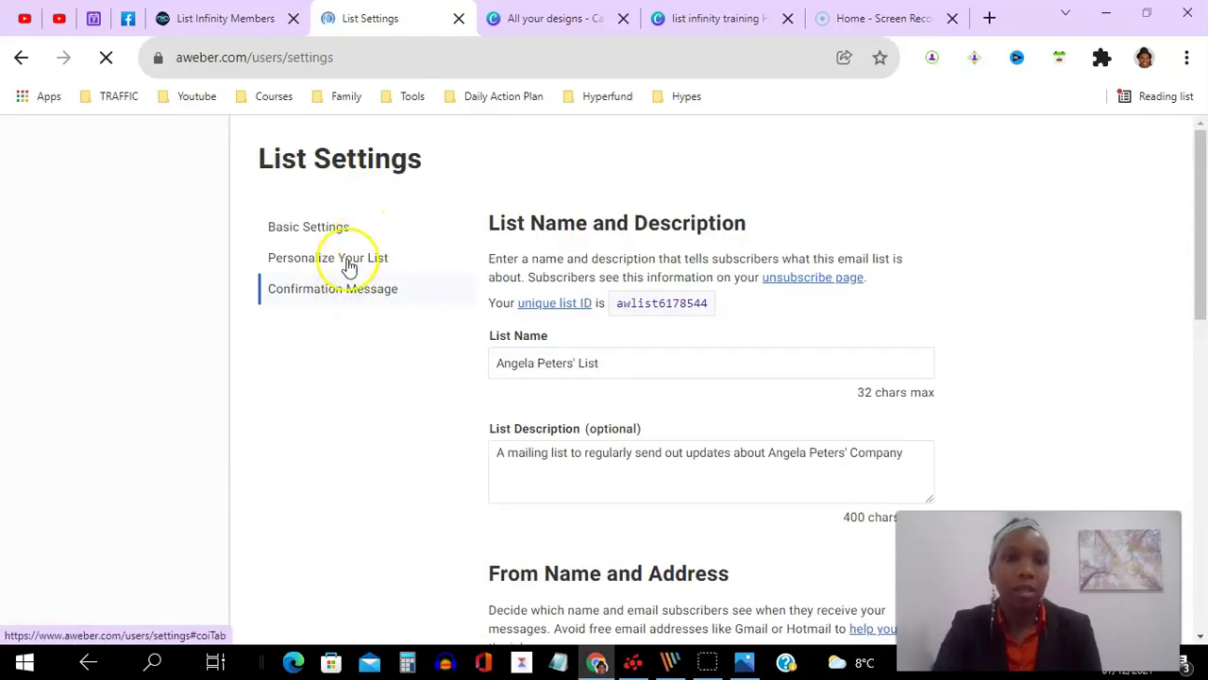
pyautogui.click(346, 259)
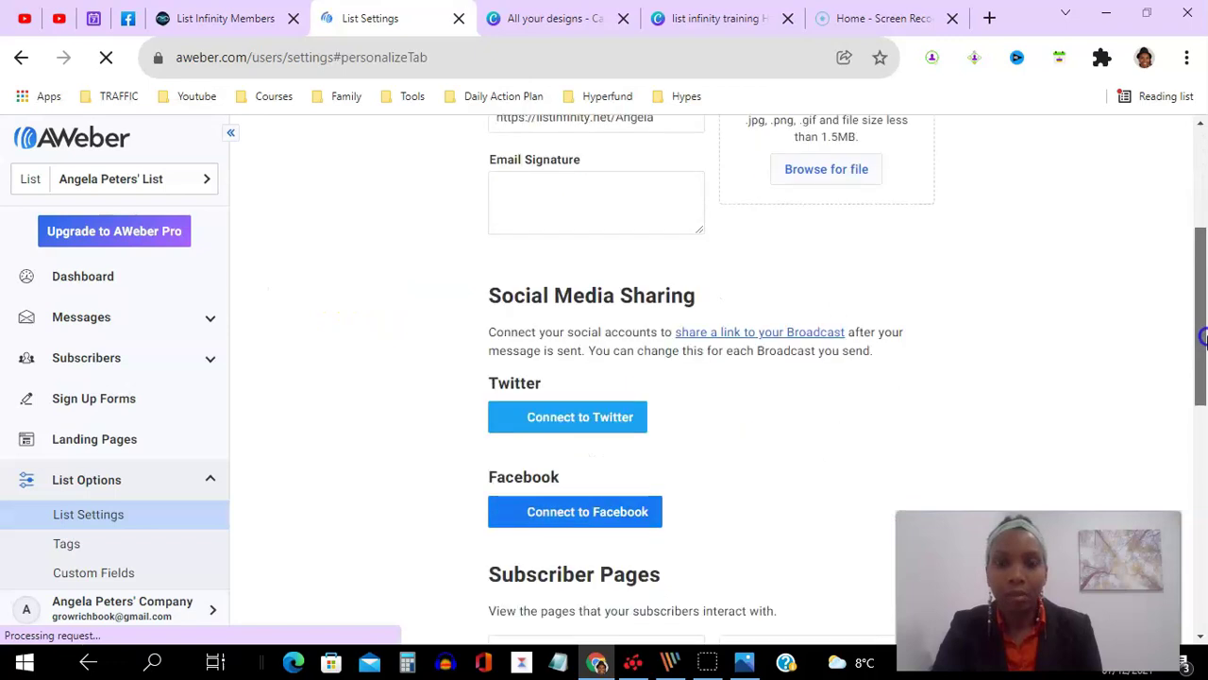
pyautogui.scroll(-5, 741, 604)
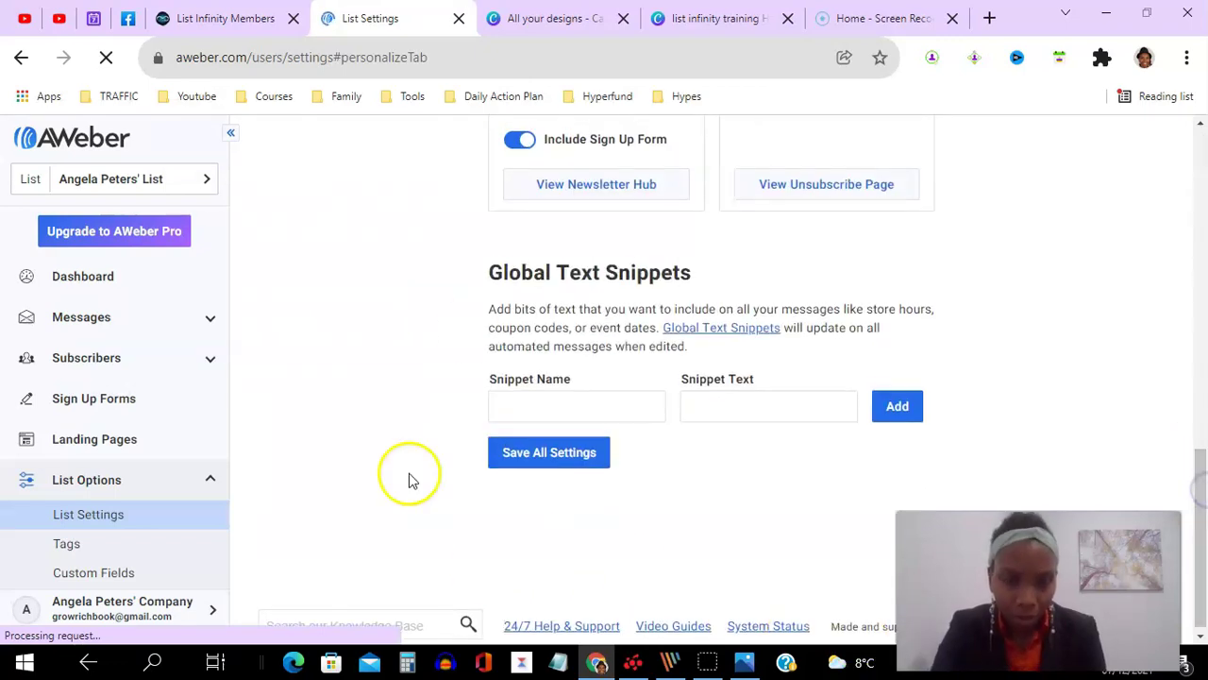
# Step: Copy 'list-infinity' from the guide into AWeber's Snippet Name field
pyautogui.click(250, 28)
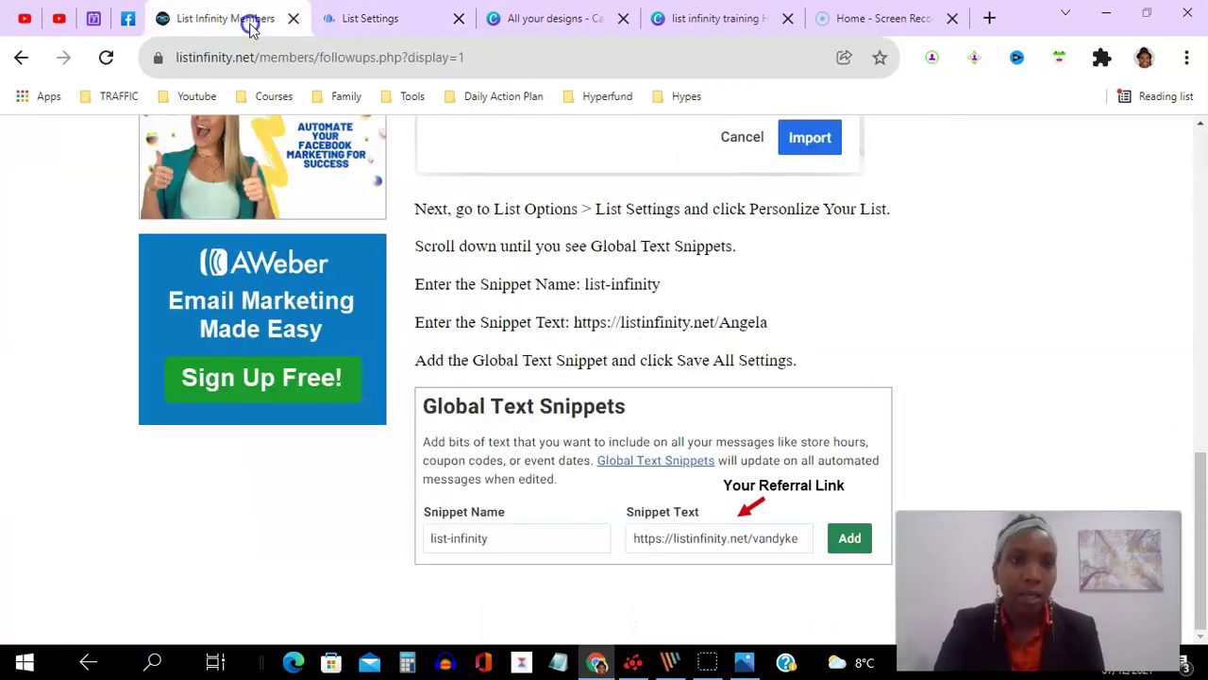
pyautogui.click(1203, 472)
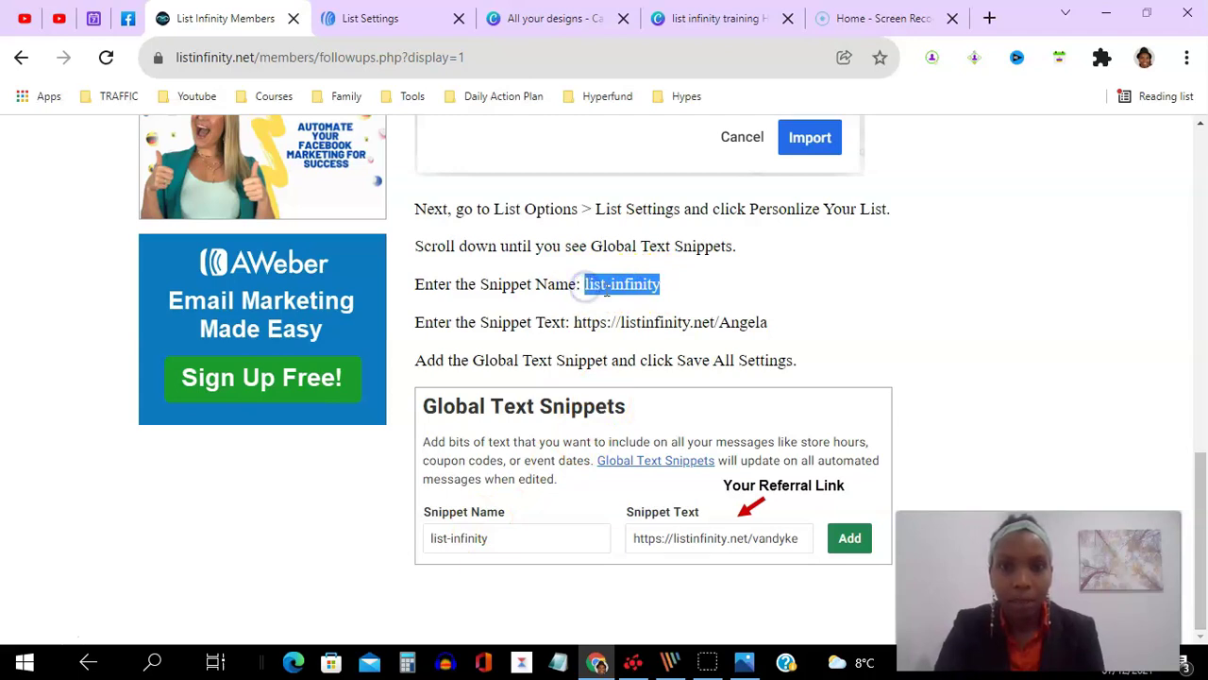
pyautogui.rightClick(604, 290)
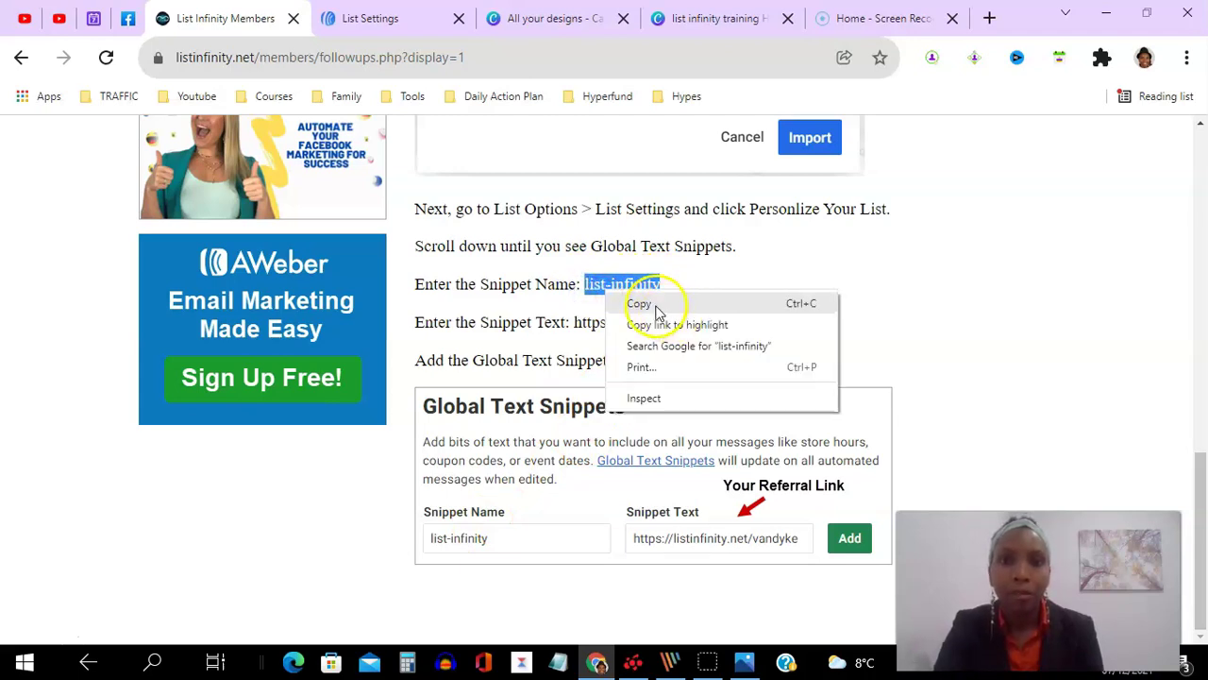
pyautogui.click(642, 304)
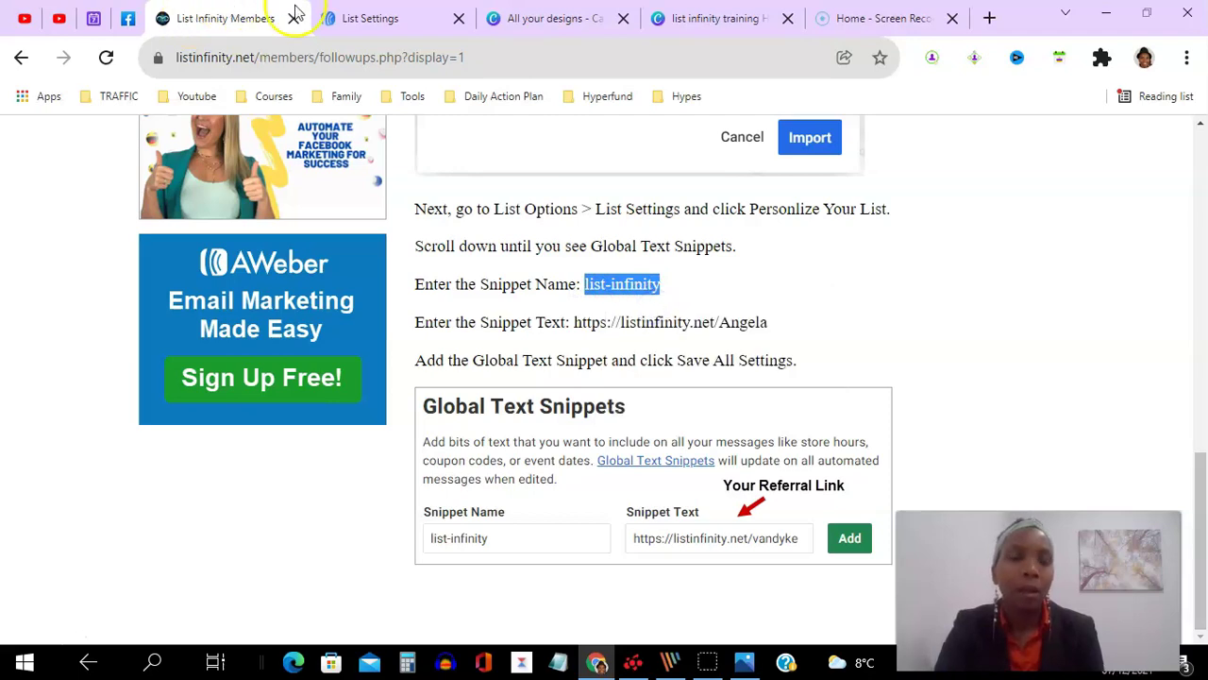
pyautogui.click(351, 17)
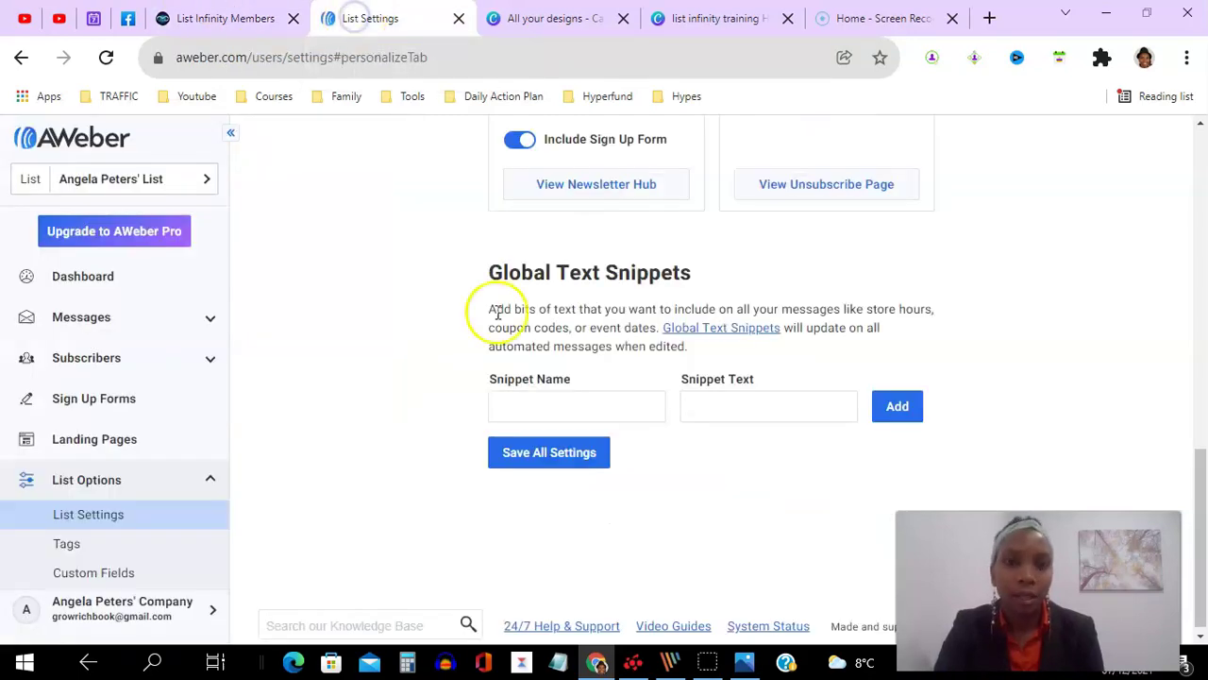
pyautogui.click(562, 412)
pyautogui.hotkey('ctrl', 'v')
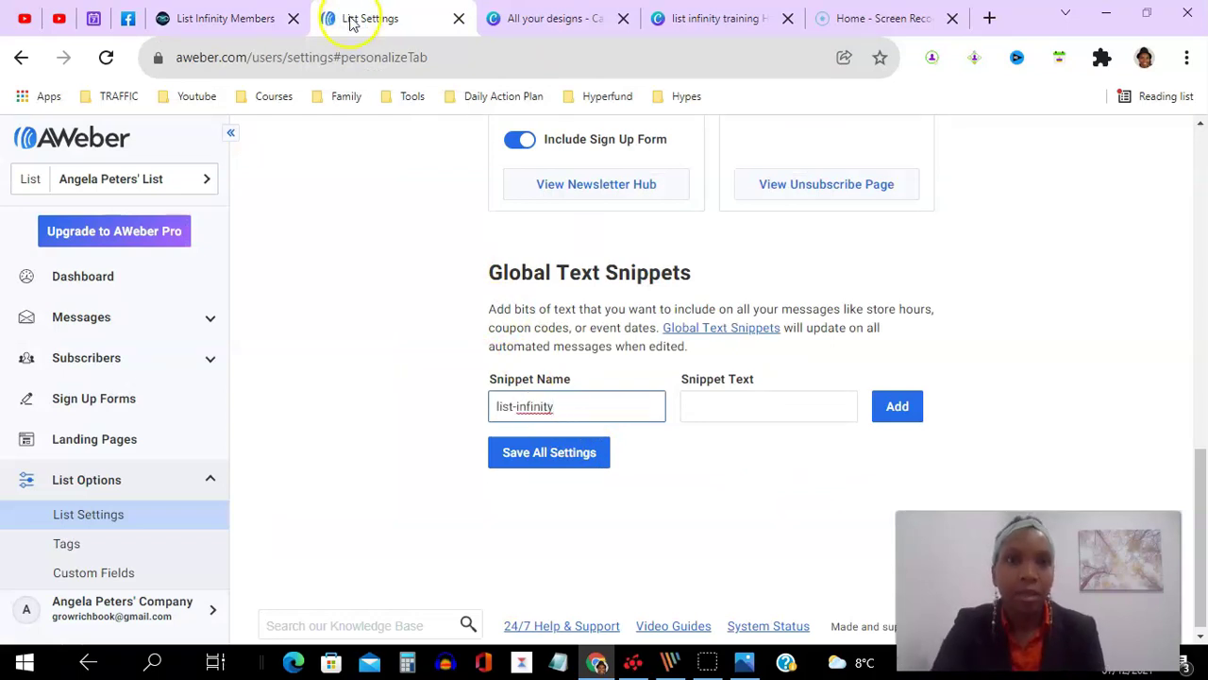
# Step: Paste the List Infinity referral link as snippet text, add the snippet, and save all settings
pyautogui.click(238, 19)
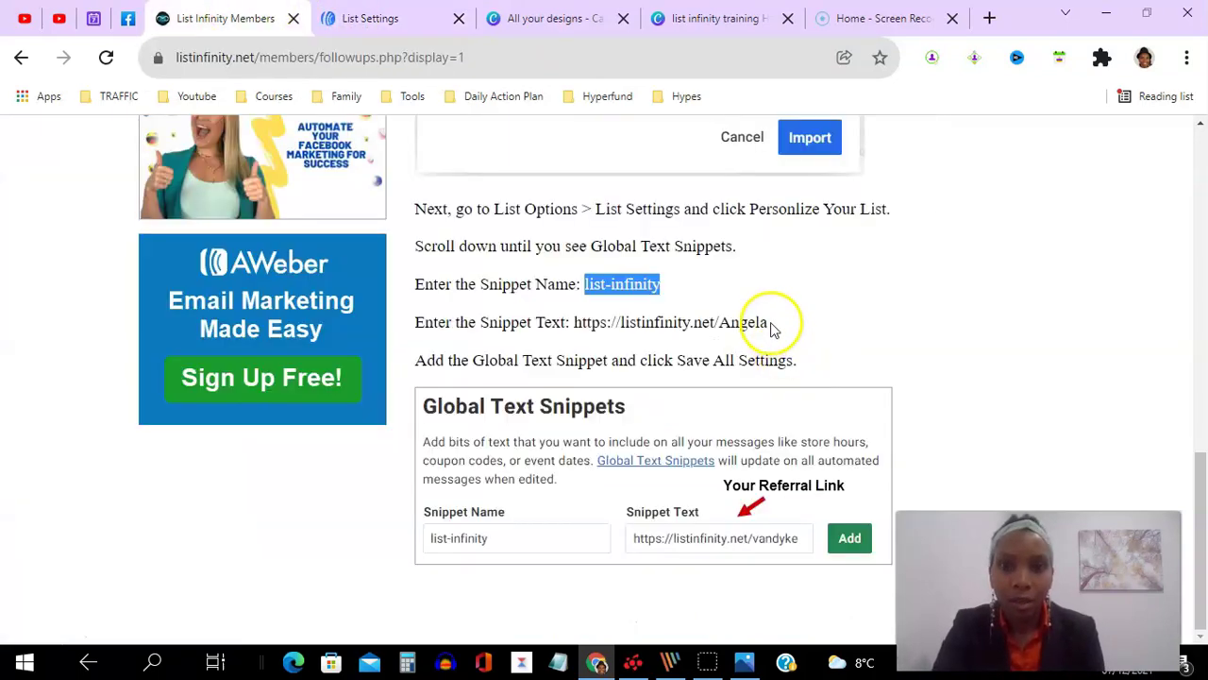
pyautogui.moveTo(768, 322); pyautogui.dragTo(575, 326)
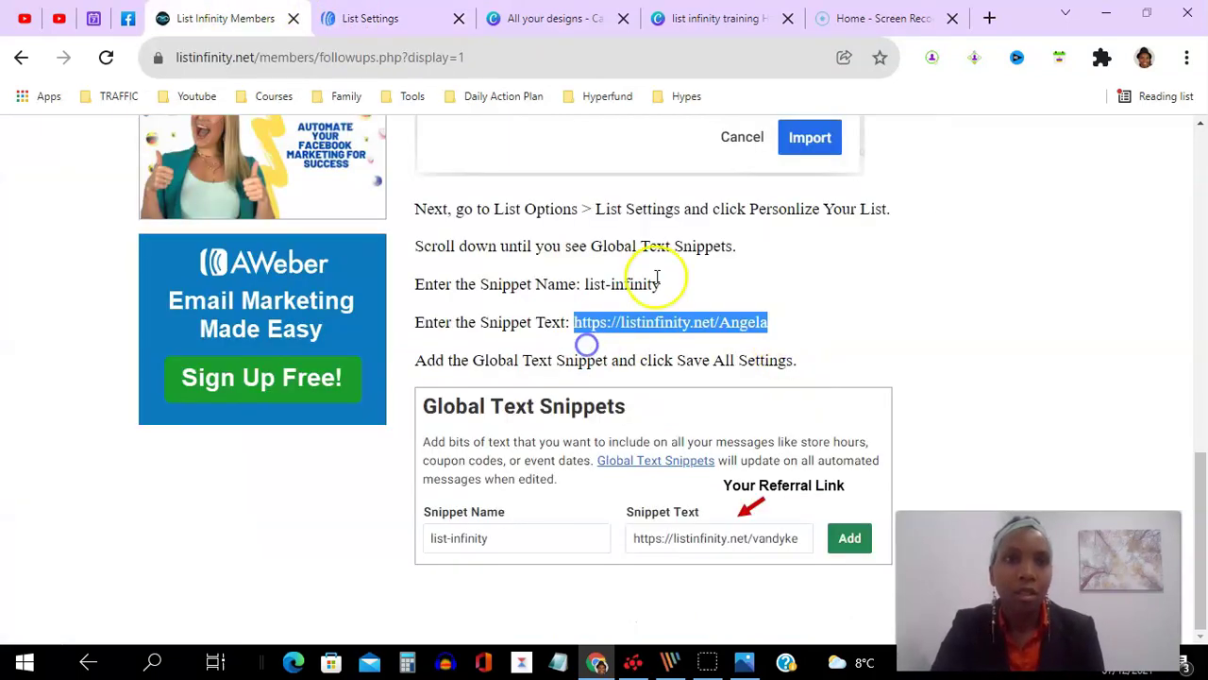
pyautogui.click(385, 21)
pyautogui.hotkey('ctrl', 'v')
pyautogui.click(893, 416)
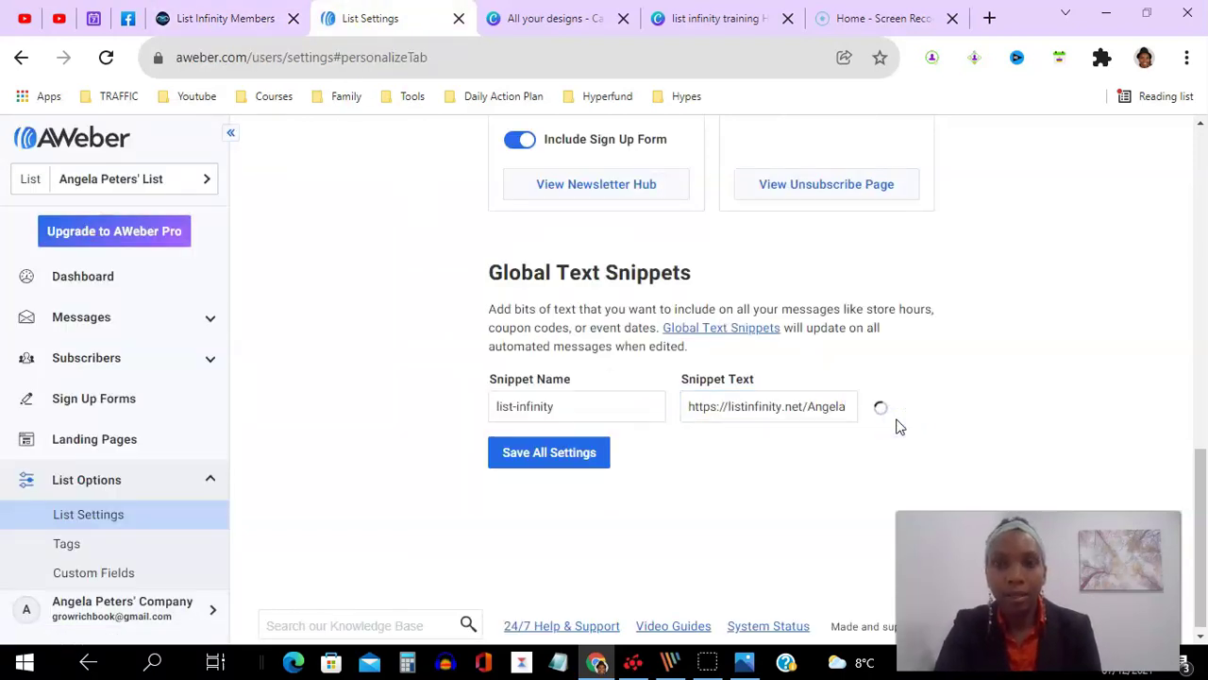
pyautogui.scroll(-1, 899, 427)
pyautogui.click(578, 455)
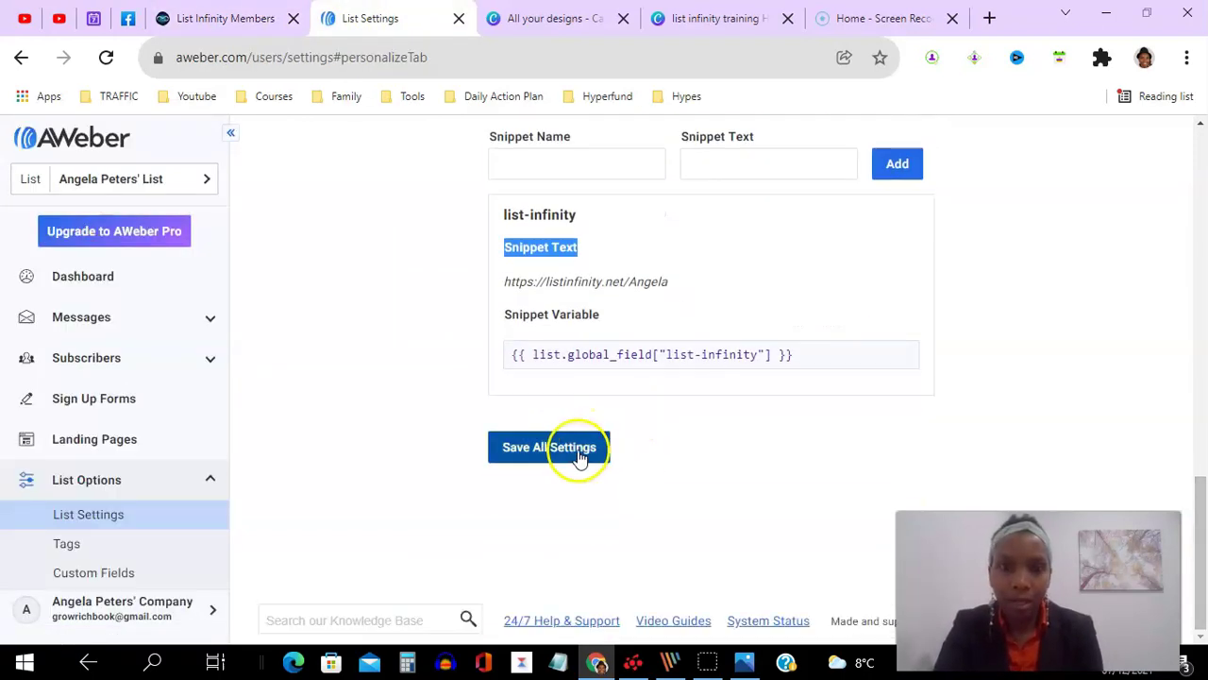
pyautogui.click(577, 451)
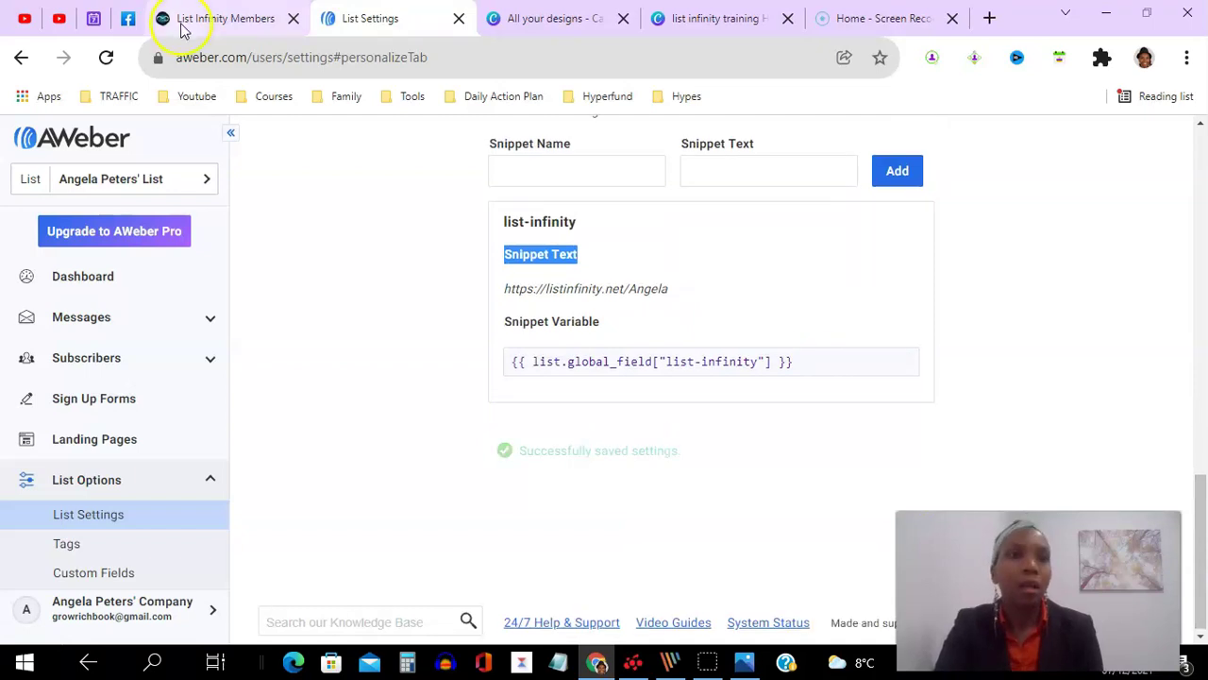
# Step: Open the List Infinity Email Campaign document, then return to the share-code import instructions
pyautogui.click(221, 20)
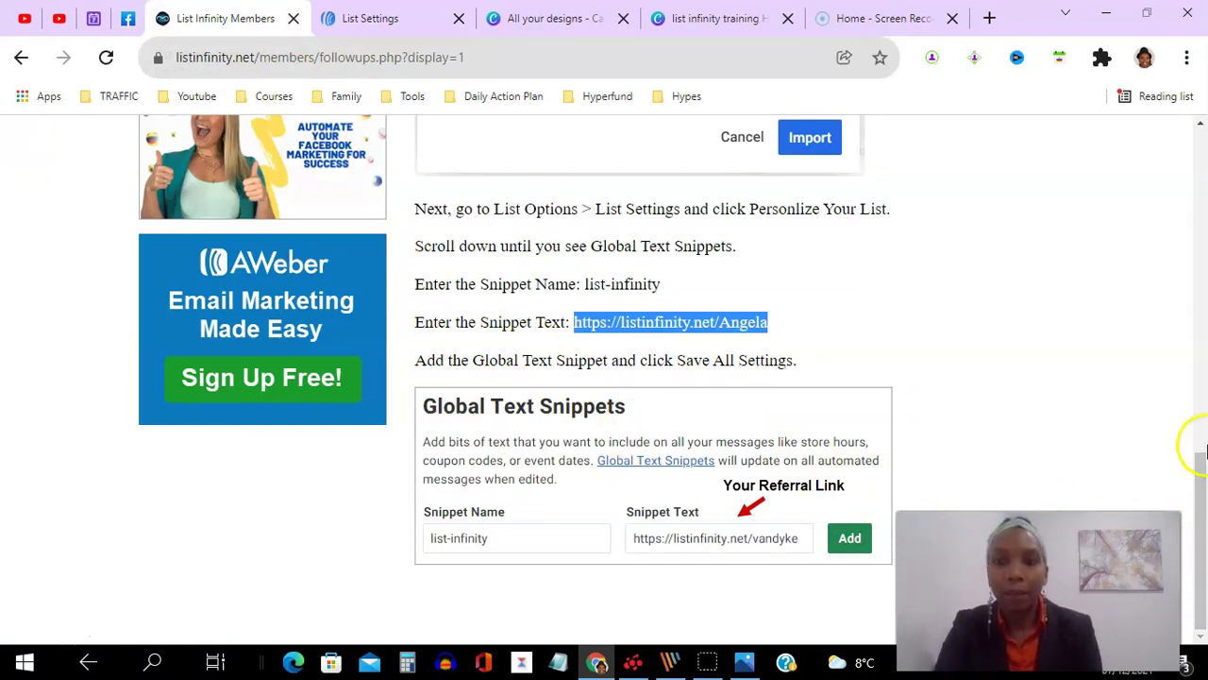
pyautogui.moveTo(1201, 463); pyautogui.dragTo(1201, 124)
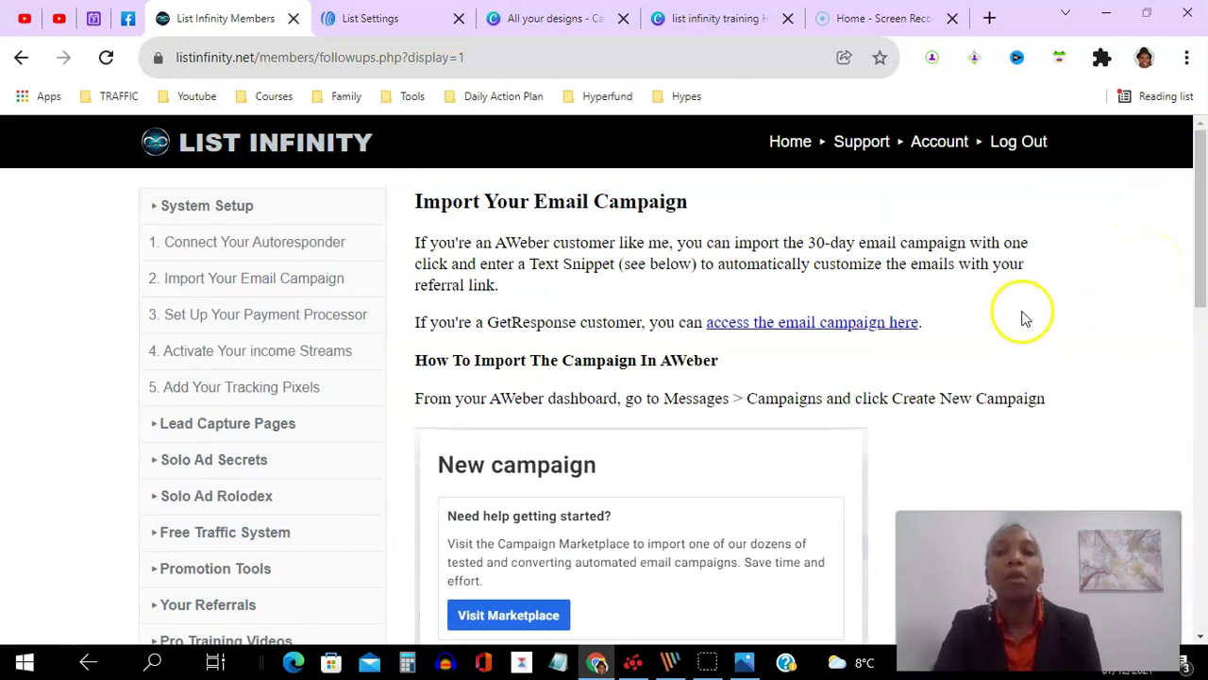
pyautogui.click(857, 324)
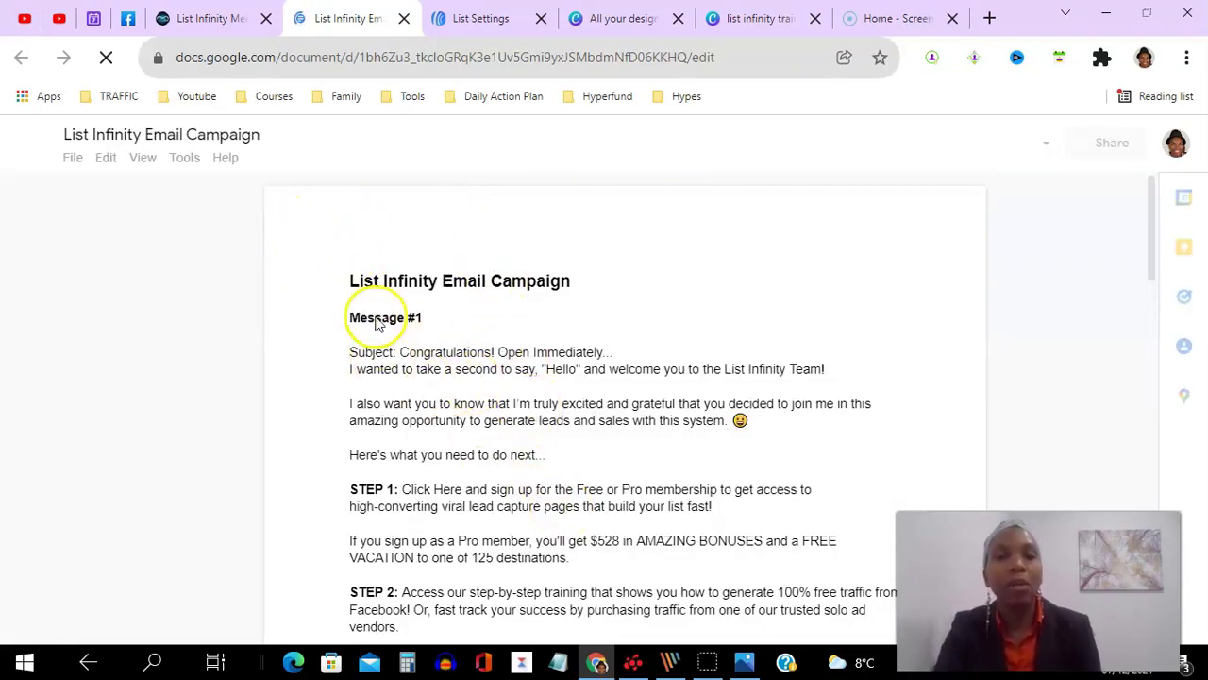
pyautogui.click(214, 19)
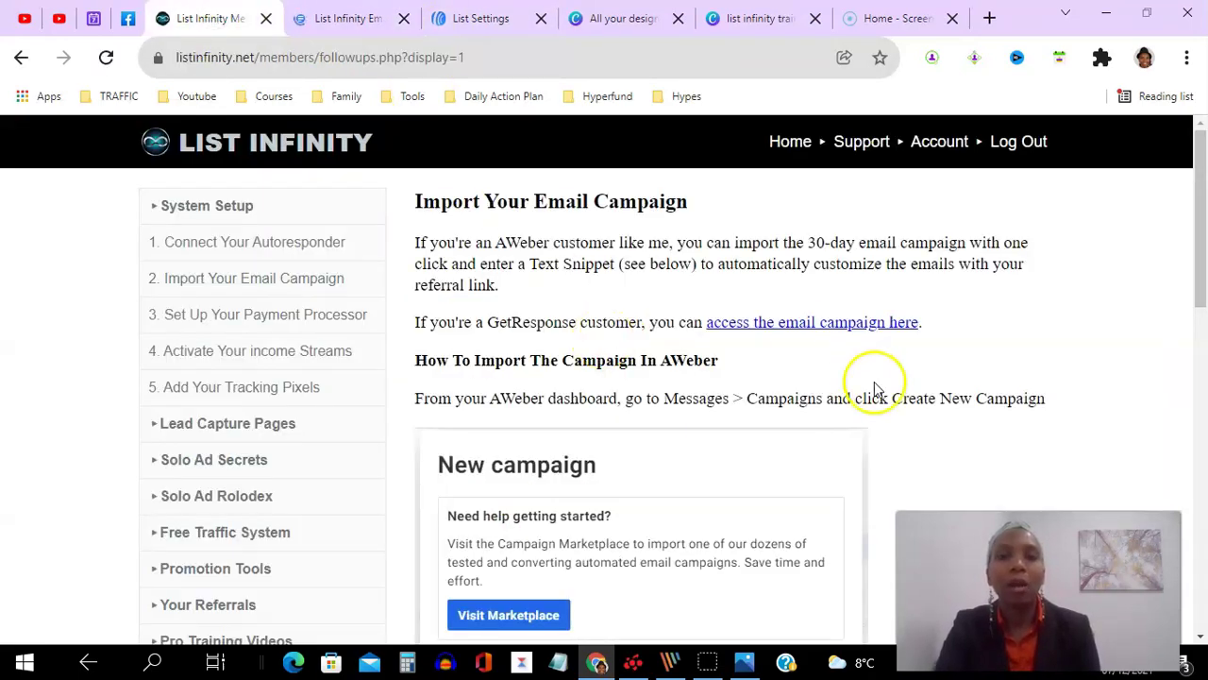
pyautogui.scroll(-4, 1195, 274)
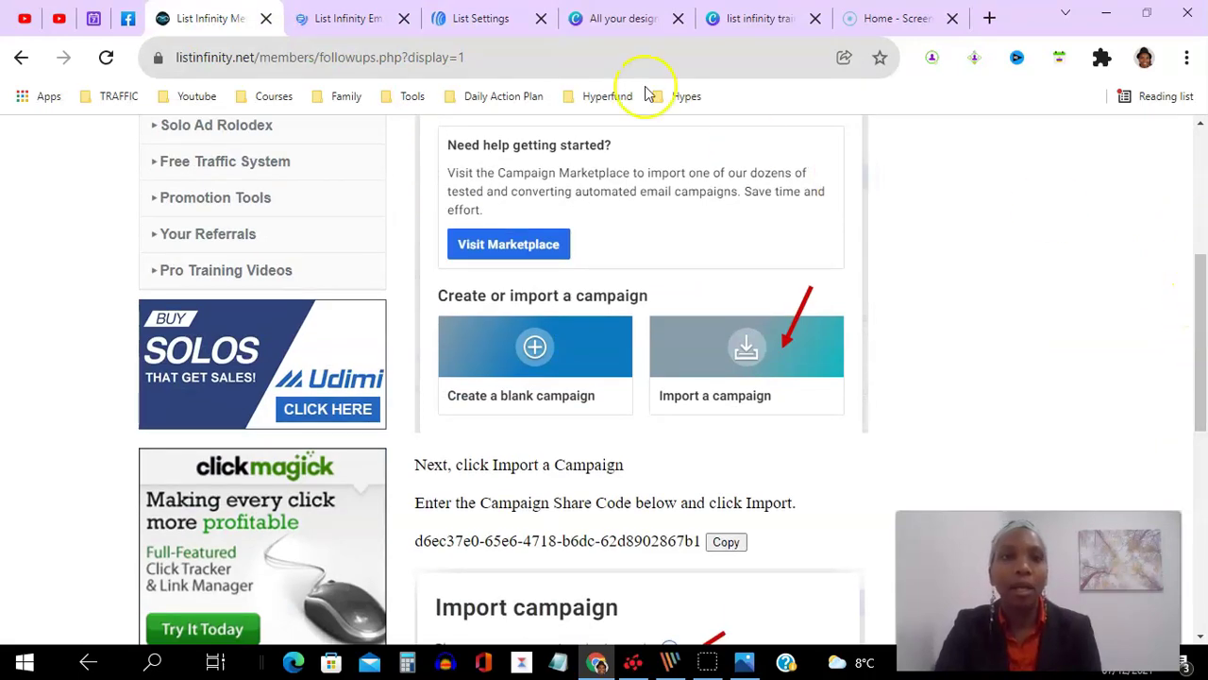
# Step: Change the List Infinity Shared campaign's status from Draft to Activate Campaign in AWeber
pyautogui.click(453, 21)
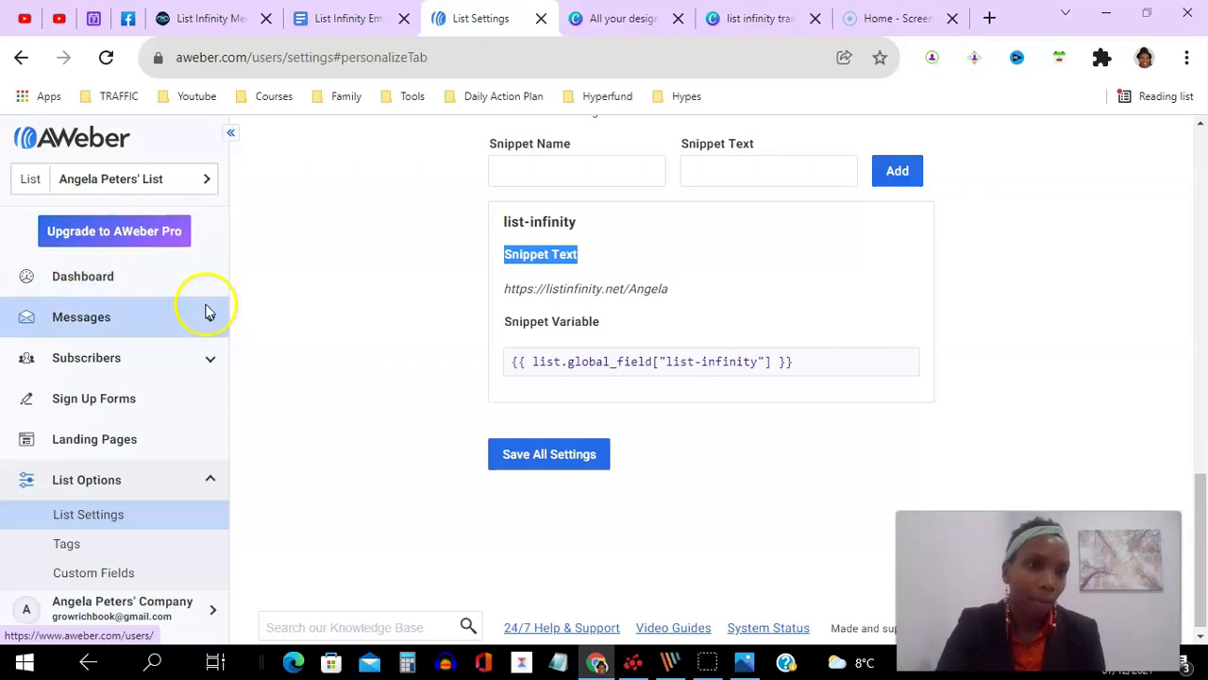
pyautogui.click(210, 309)
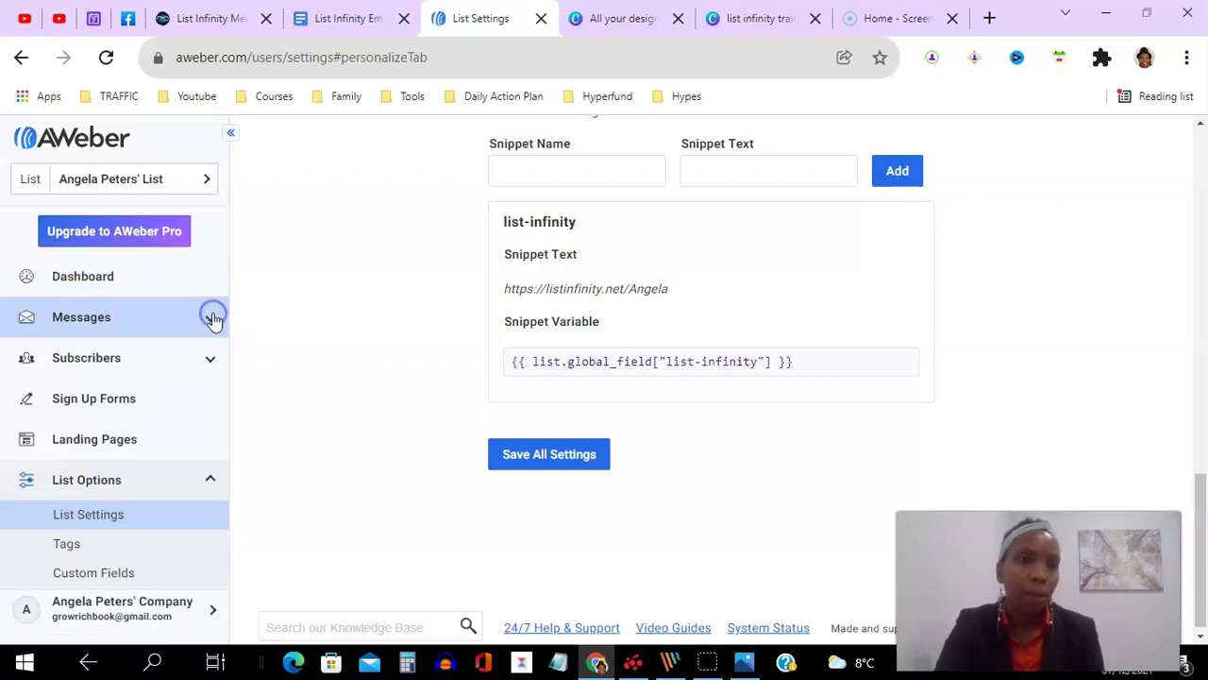
pyautogui.click(213, 319)
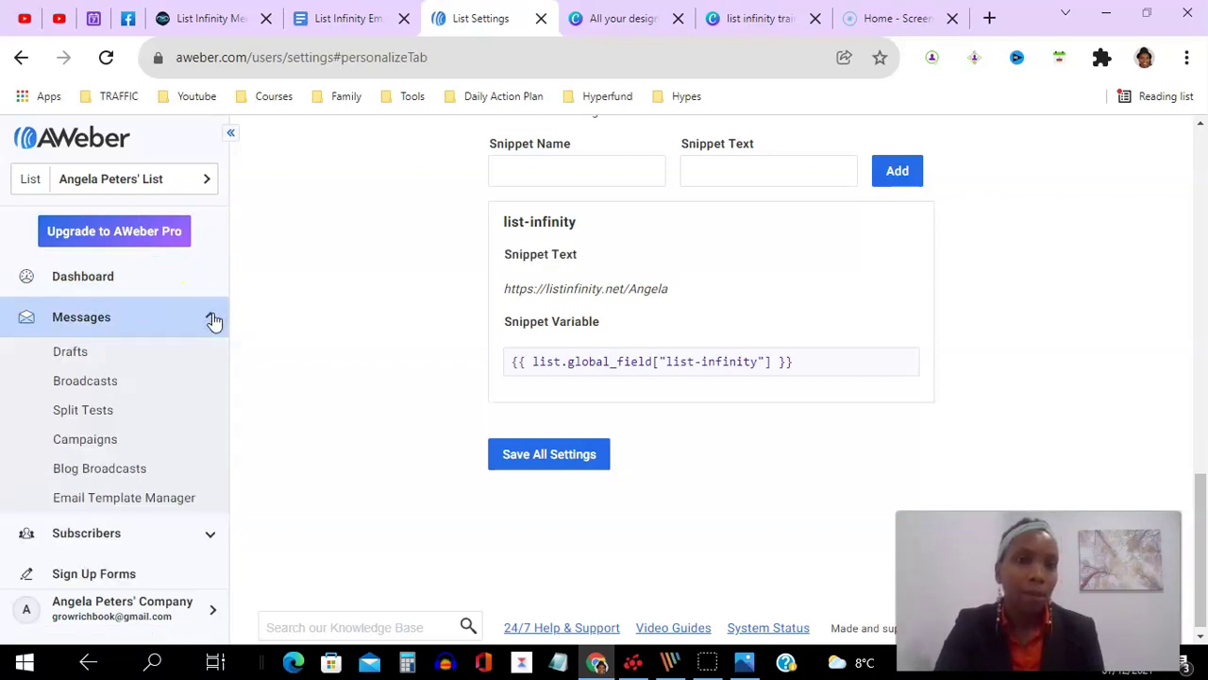
pyautogui.click(118, 439)
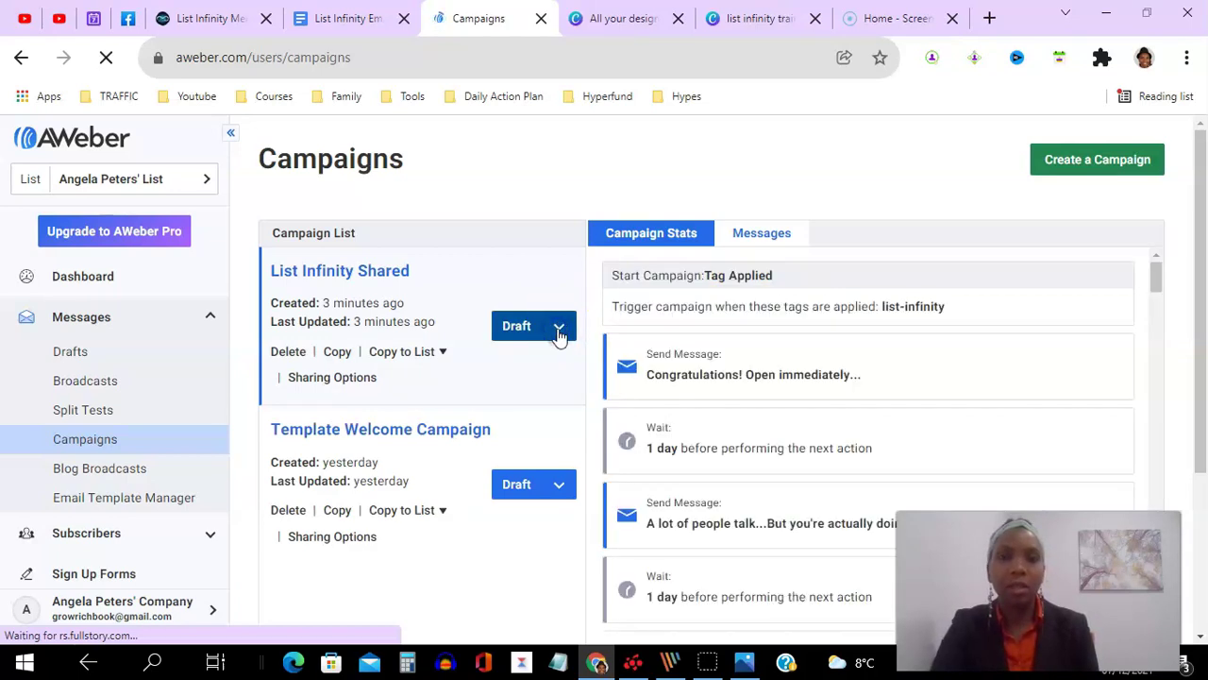
pyautogui.click(558, 327)
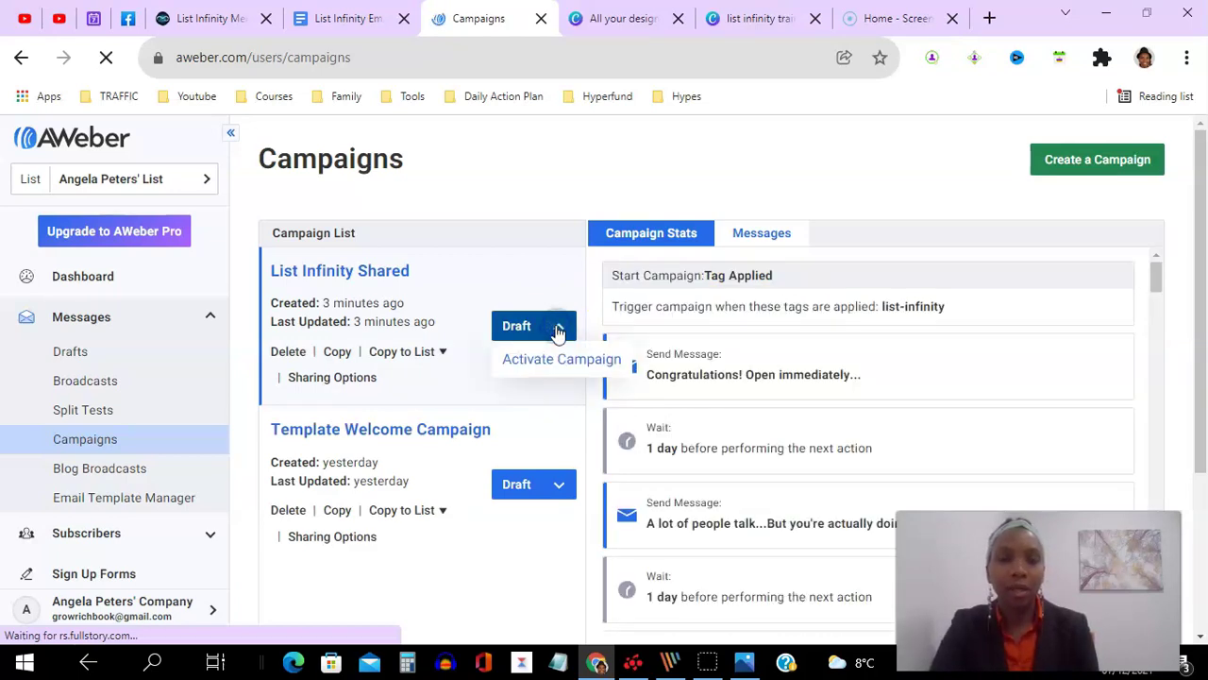
pyautogui.click(551, 357)
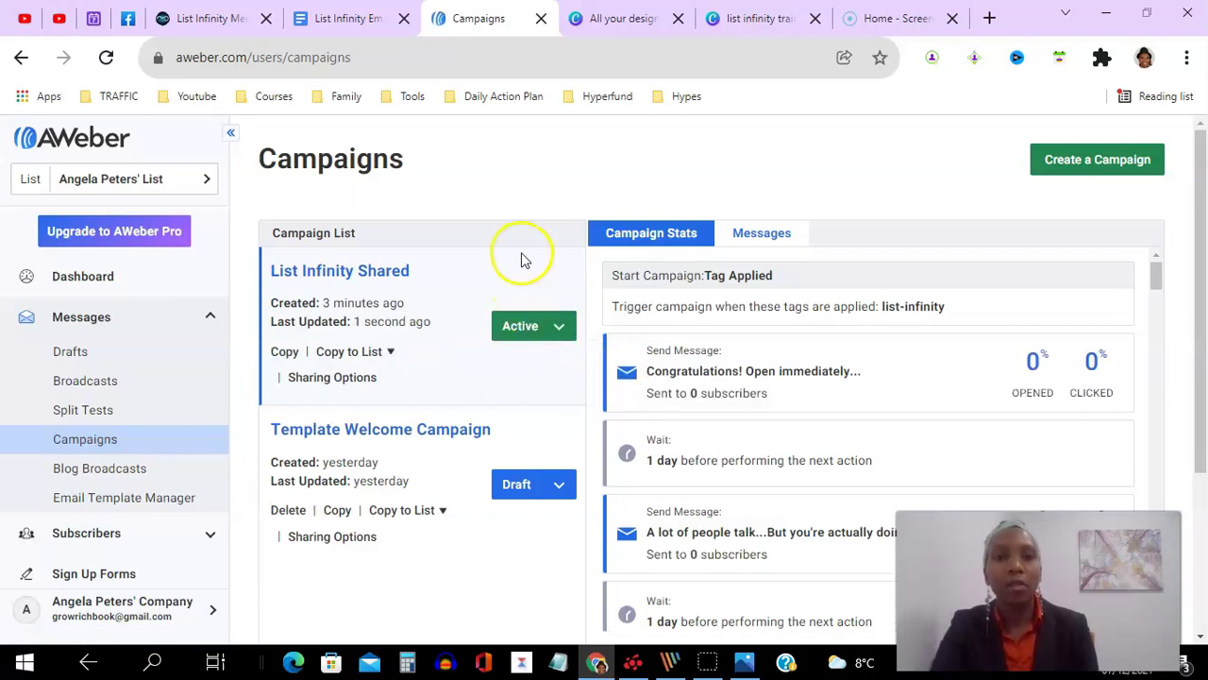
pyautogui.click(219, 19)
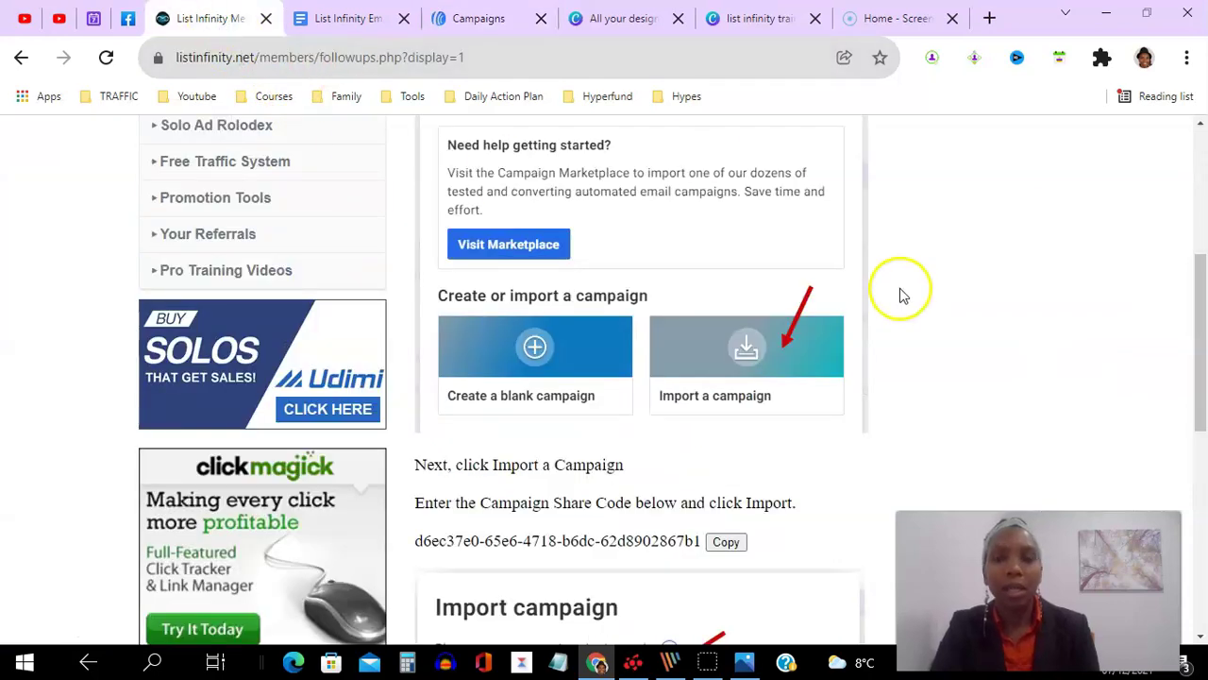
pyautogui.scroll(2, 1161, 302)
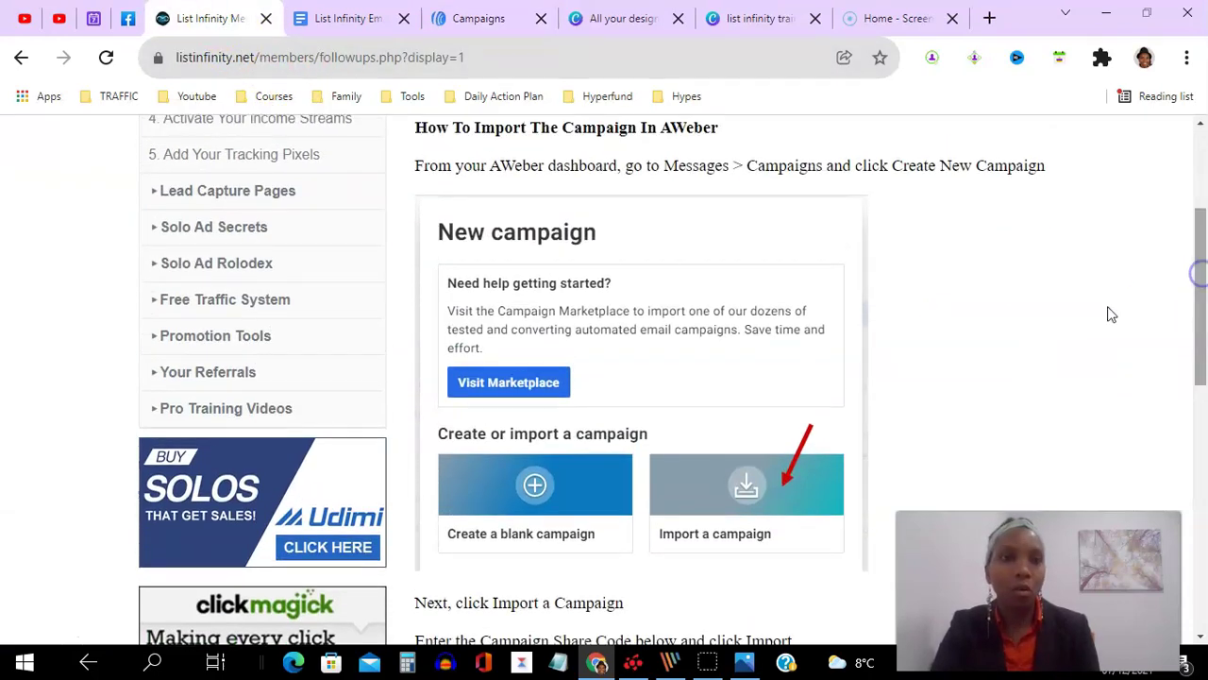
pyautogui.click(278, 196)
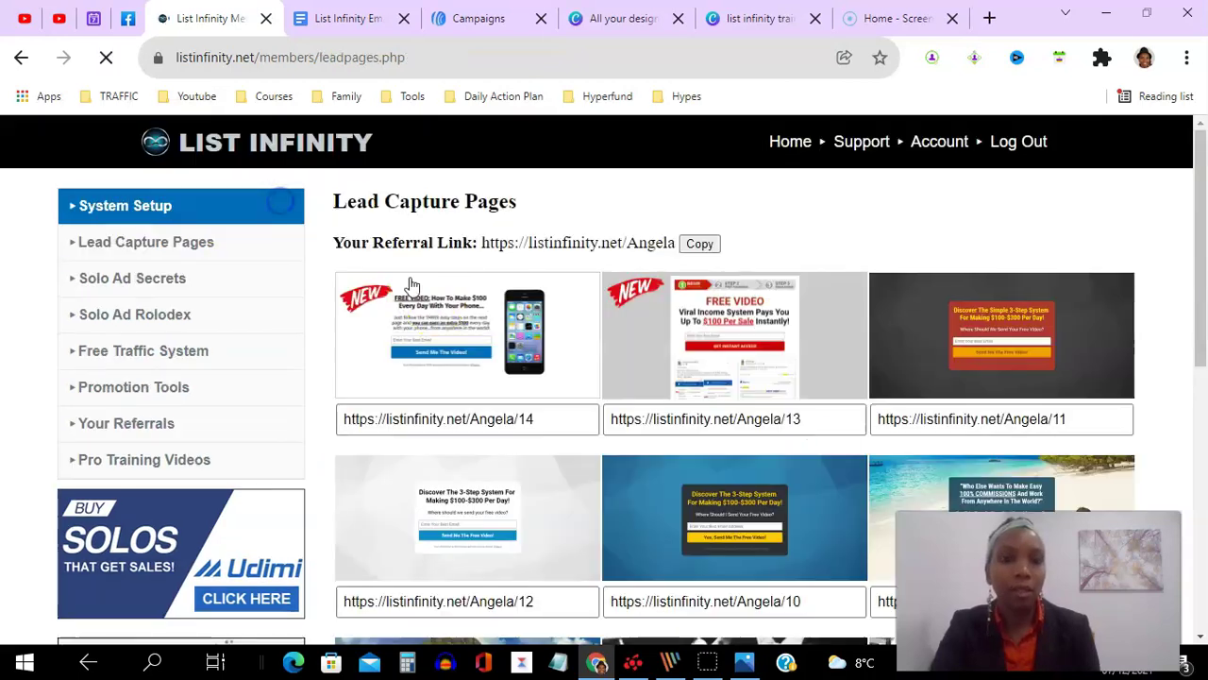
pyautogui.click(436, 311)
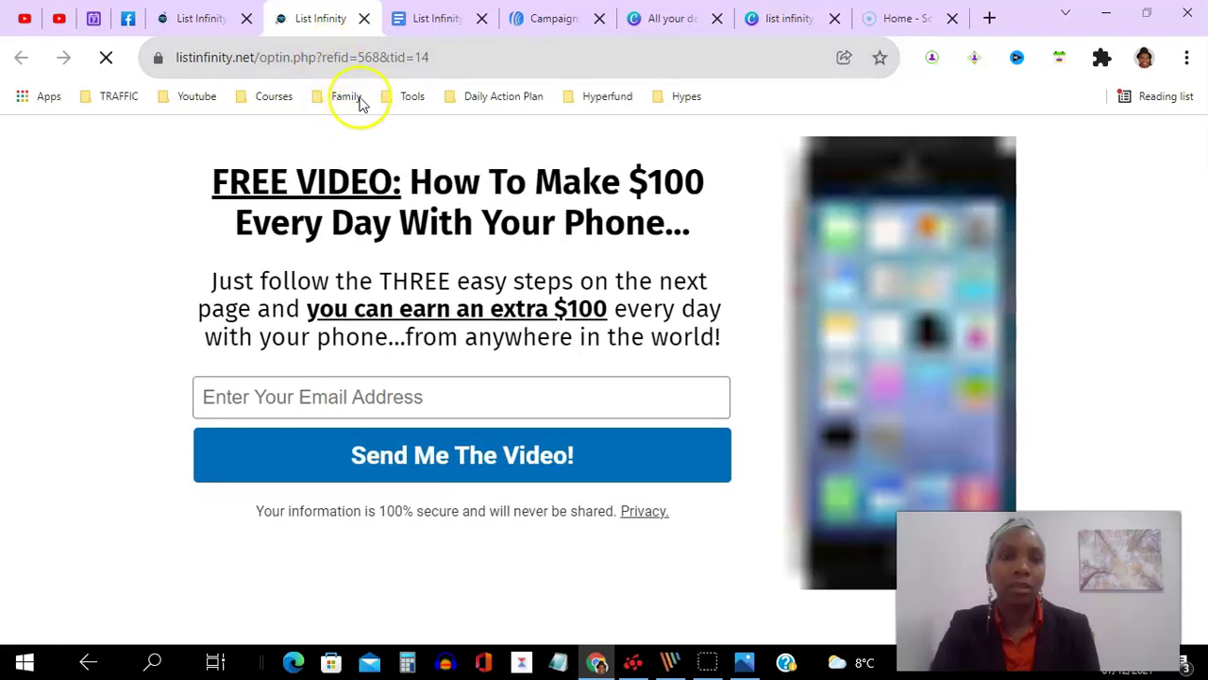
pyautogui.click(557, 25)
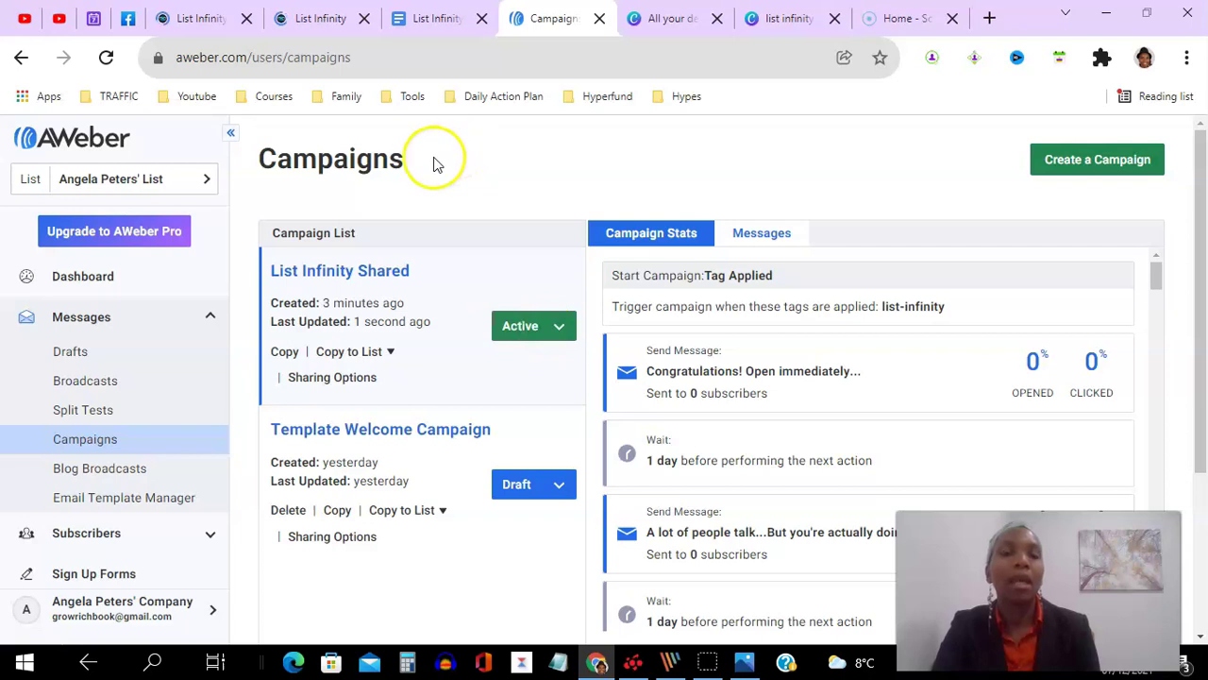
# Step: Return to List Infinity's Lead Capture Pages gallery with its referral-link URLs
pyautogui.click(199, 22)
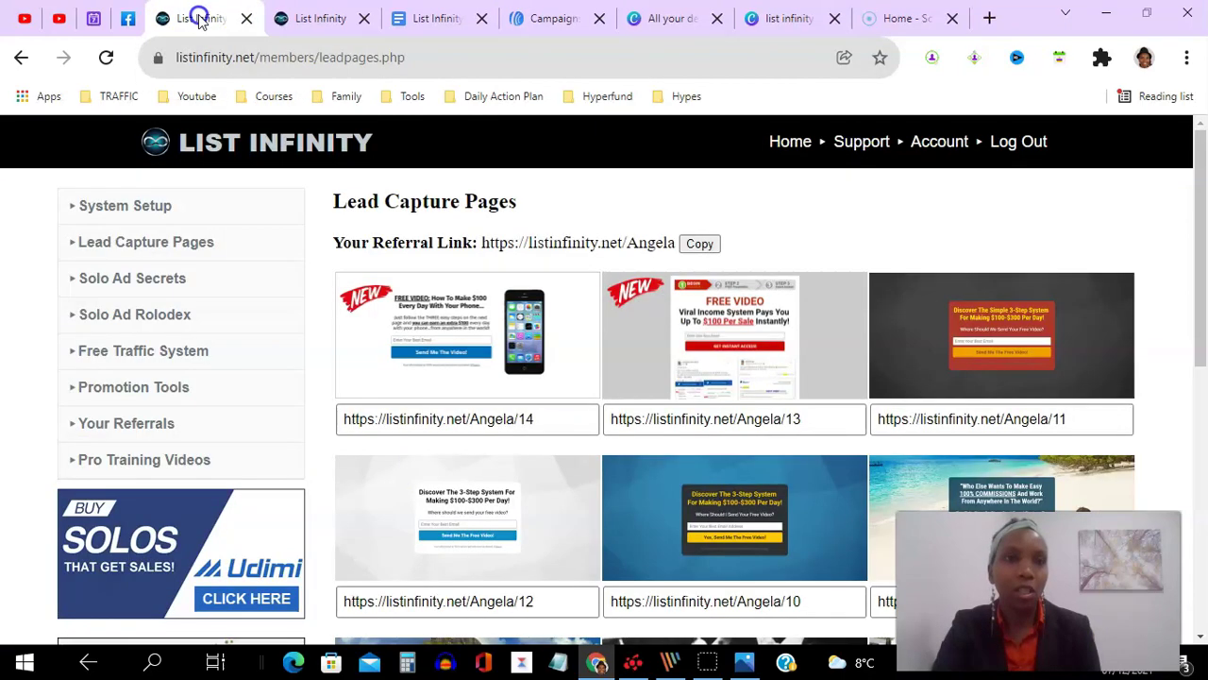